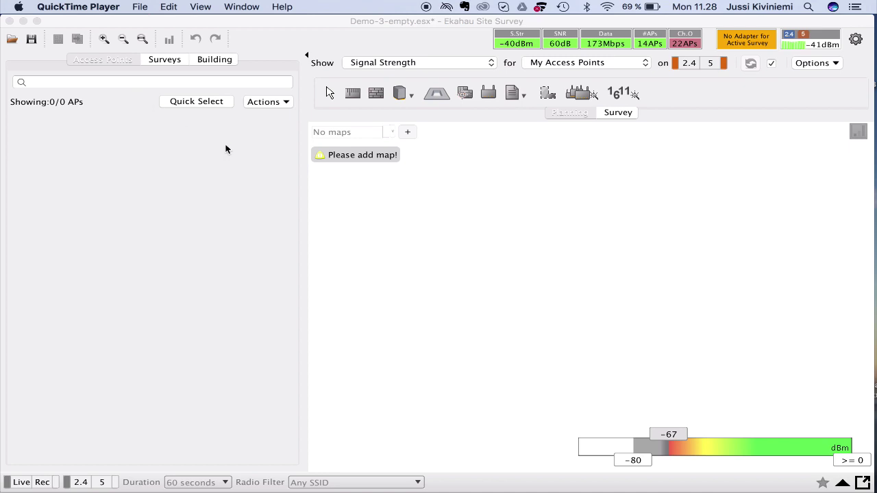
Add a new map from the CAD file AS142-01.dwg in the Alaska folder.
left_click(406, 134)
left_click(406, 134)
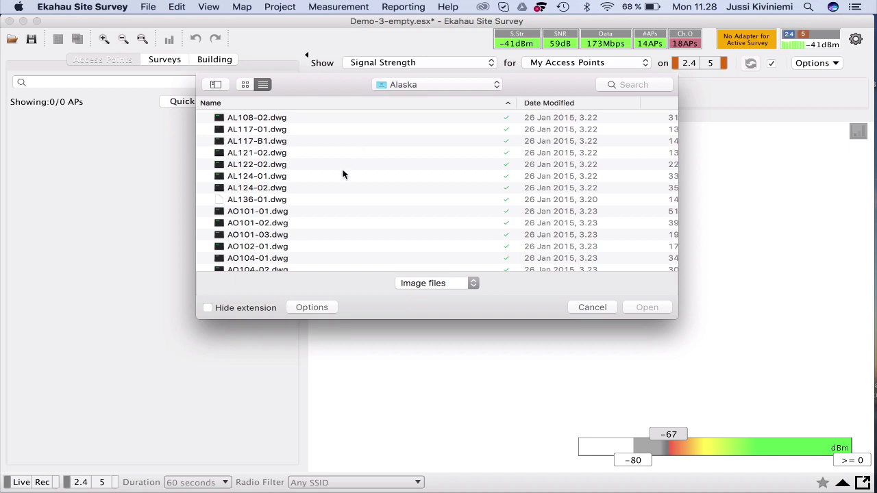
scroll(313, 185, "down", 4)
scroll(346, 145, "up", 5)
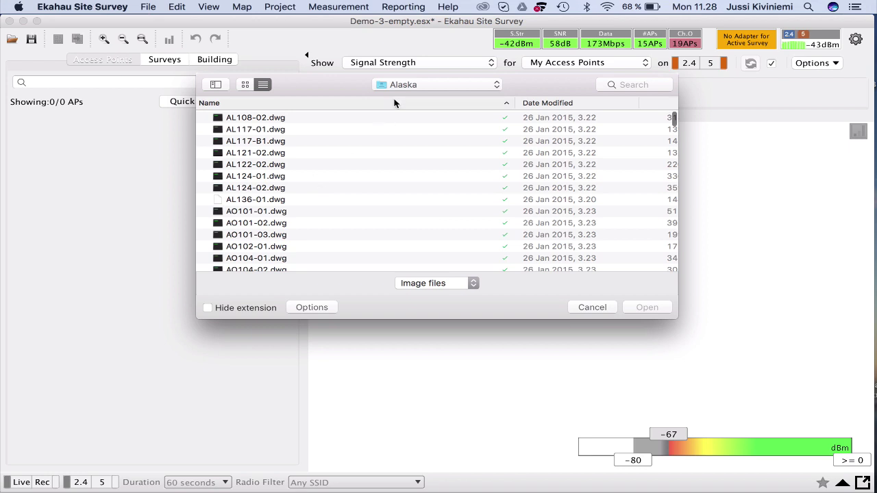
scroll(393, 103, "down", 10)
scroll(313, 164, "down", 2)
scroll(313, 165, "down", 10)
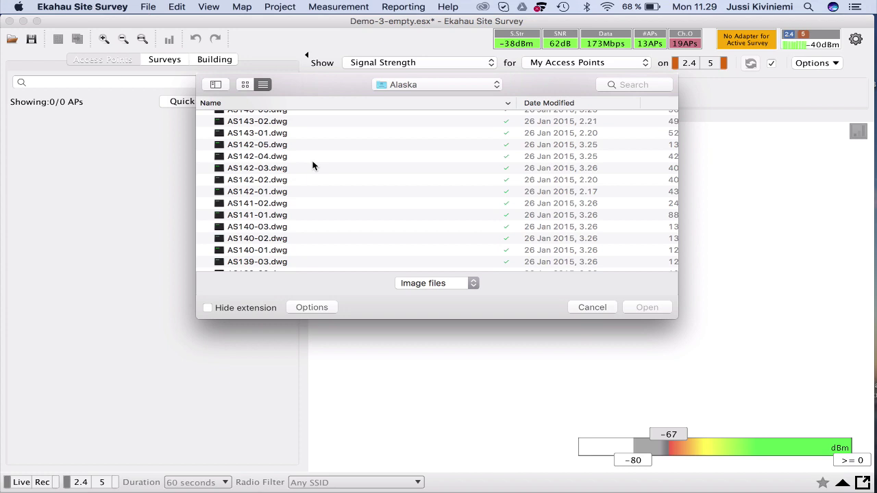
double_click(280, 195)
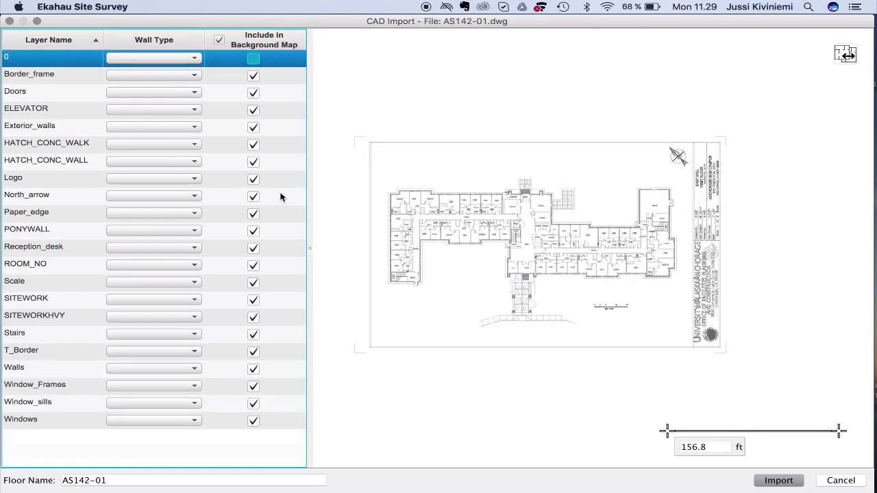
Compare the available CAD layout views and select the Model layout for the import.
left_click(845, 58)
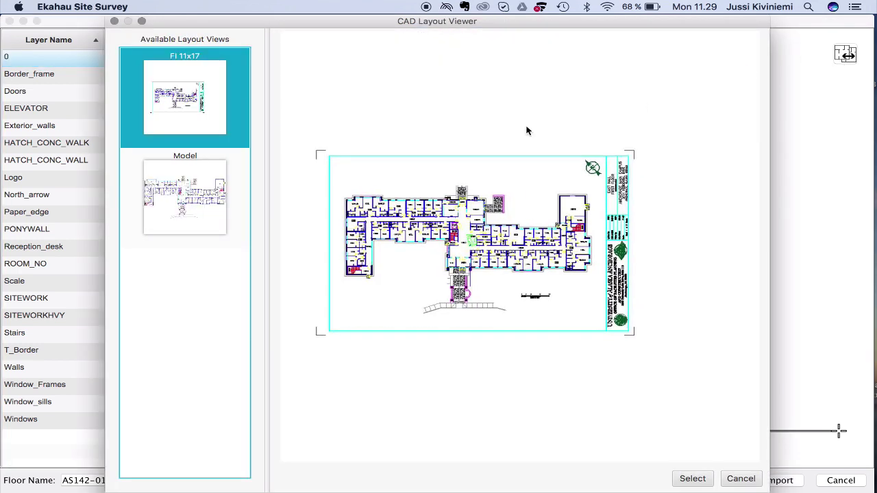
left_click(203, 200)
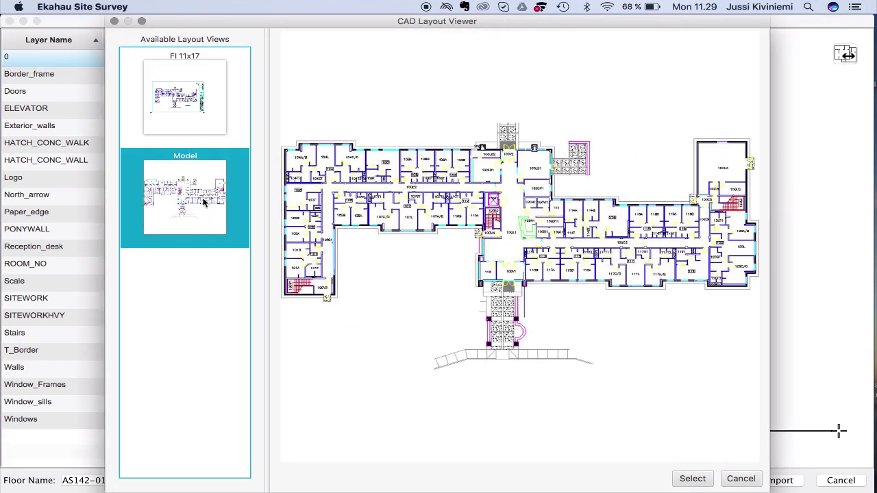
left_click(189, 96)
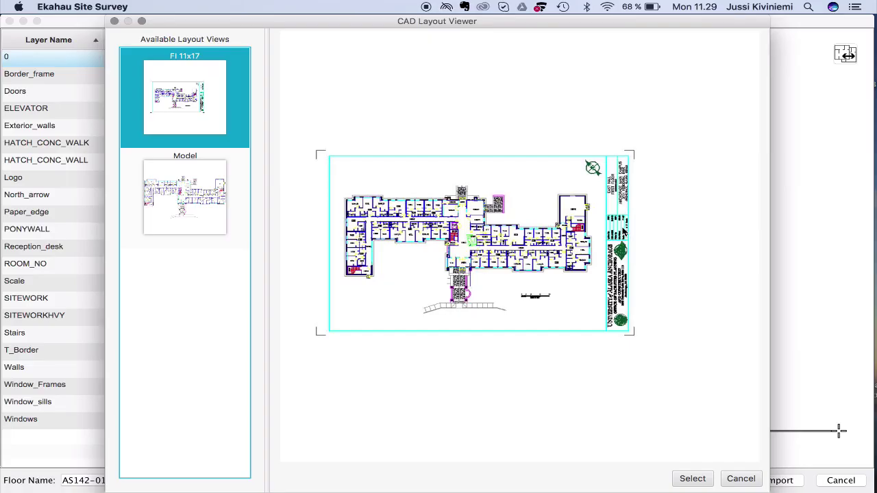
left_click(212, 201)
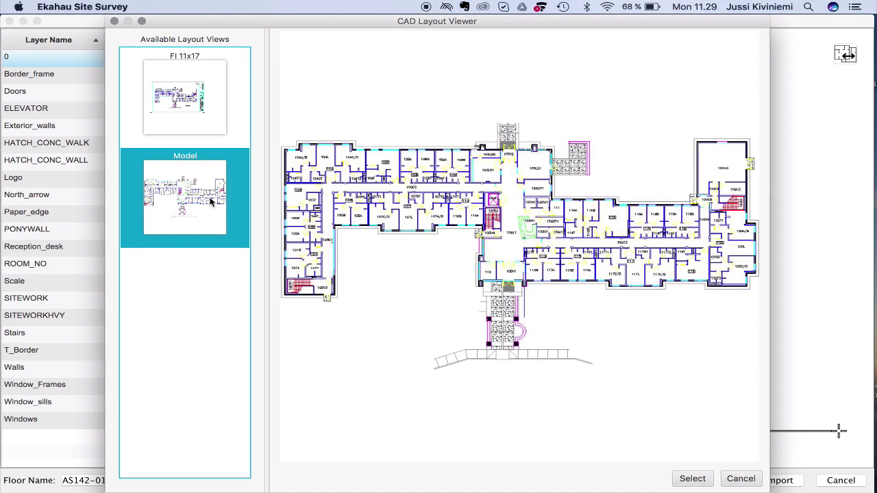
left_click(693, 479)
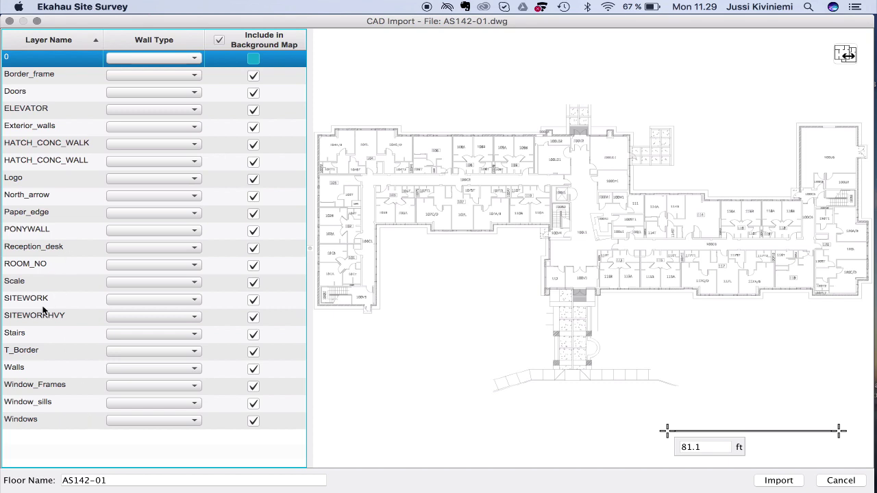
Assign the wall type Wall, Dry (3.0dB) to the Walls layer.
left_click(48, 373)
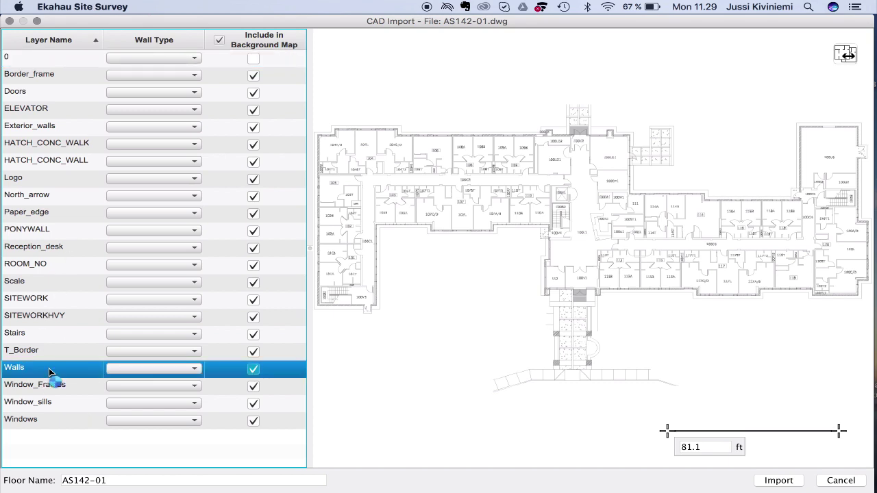
left_click(197, 371)
scroll(198, 322, "down", 3)
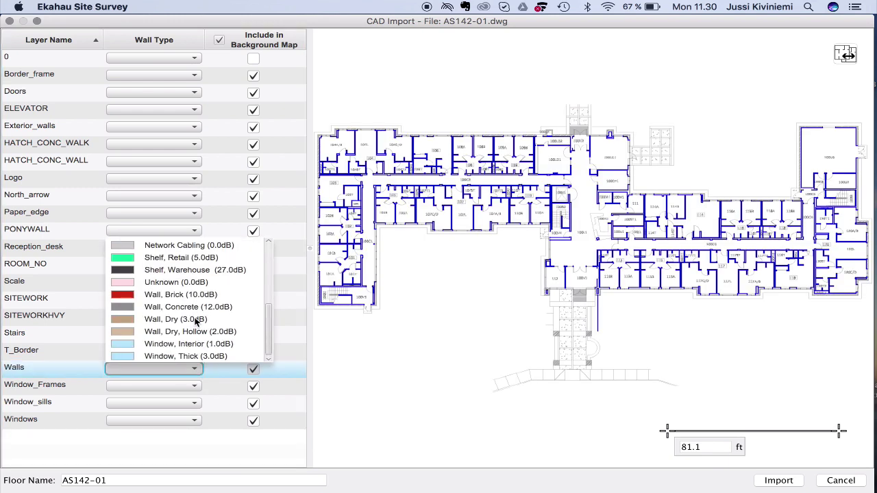
left_click(196, 319)
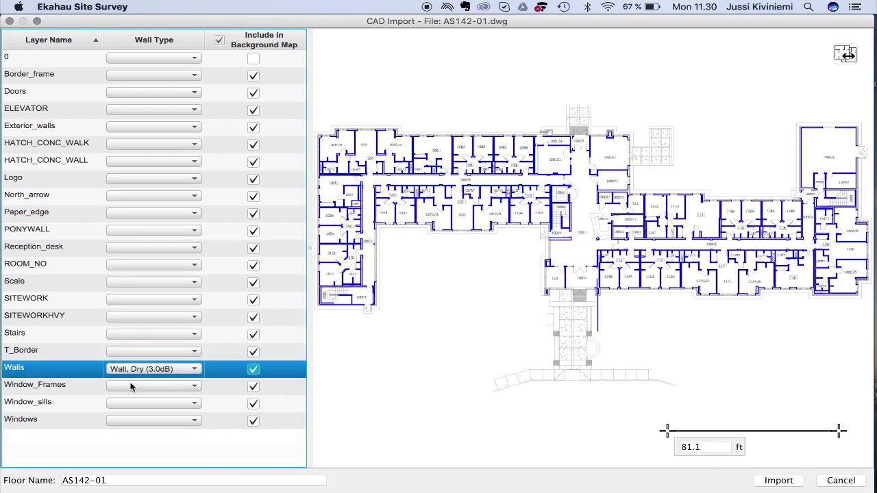
Assign the wall type Window, Interior (1.0dB) to the Windows layer.
left_click(56, 418)
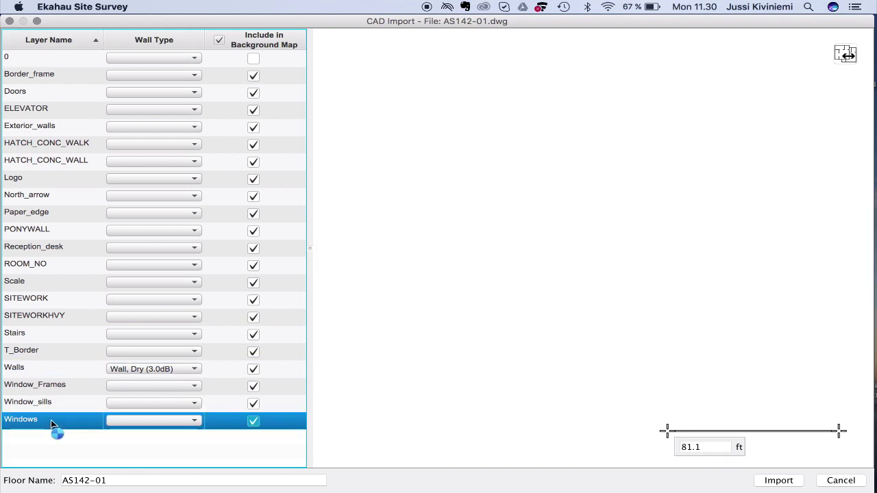
left_click(182, 420)
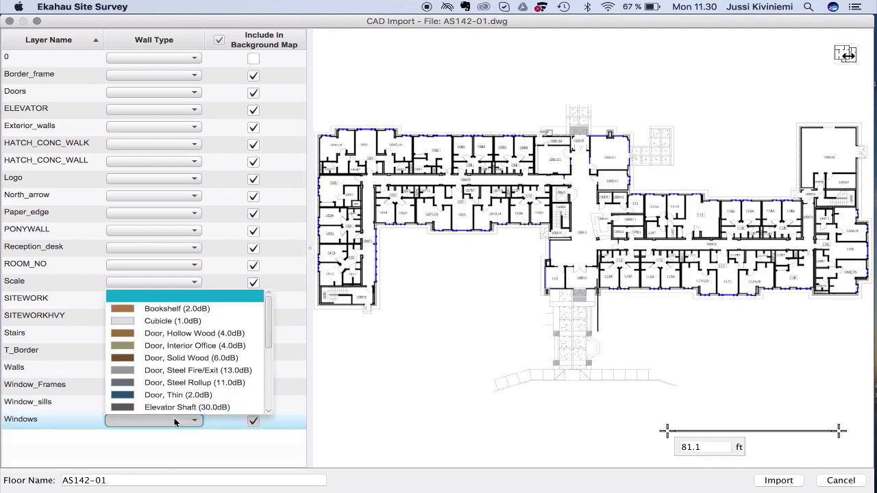
scroll(186, 368, "down", 5)
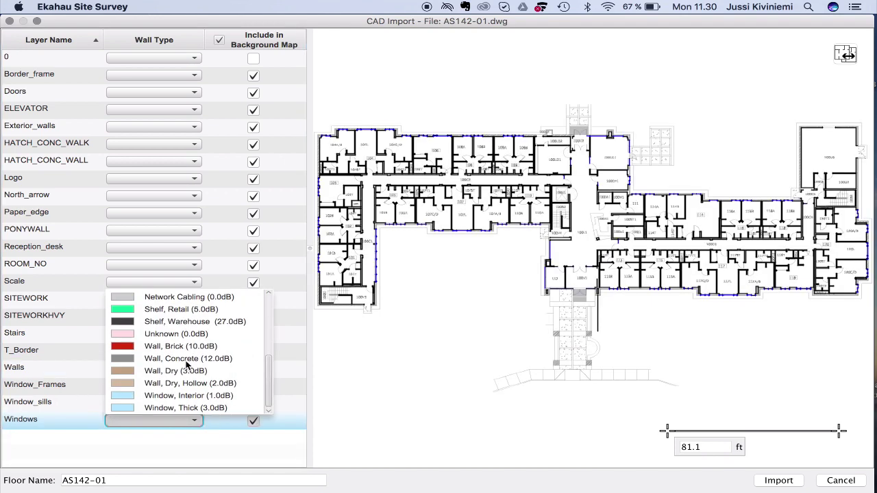
left_click(178, 396)
Assign the wall type Wall, Brick (10.0dB) to the Exterior_walls layer.
left_click(57, 130)
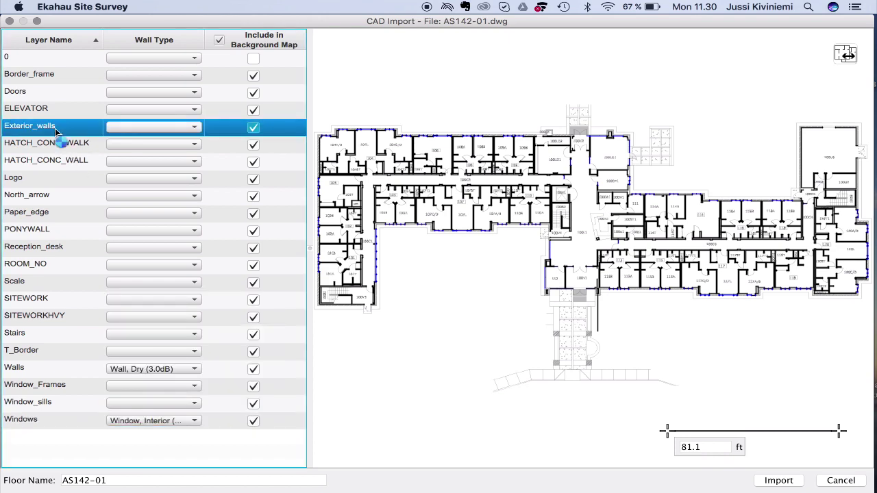
left_click(195, 126)
scroll(183, 209, "down", 5)
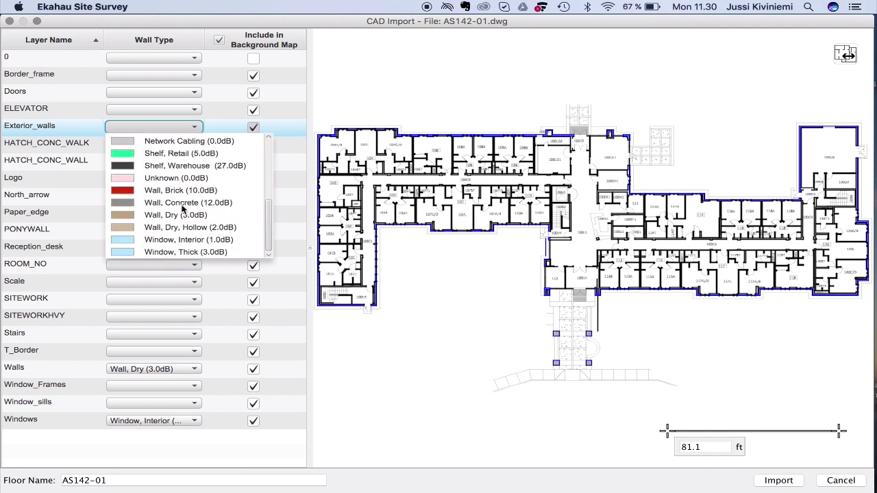
left_click(185, 190)
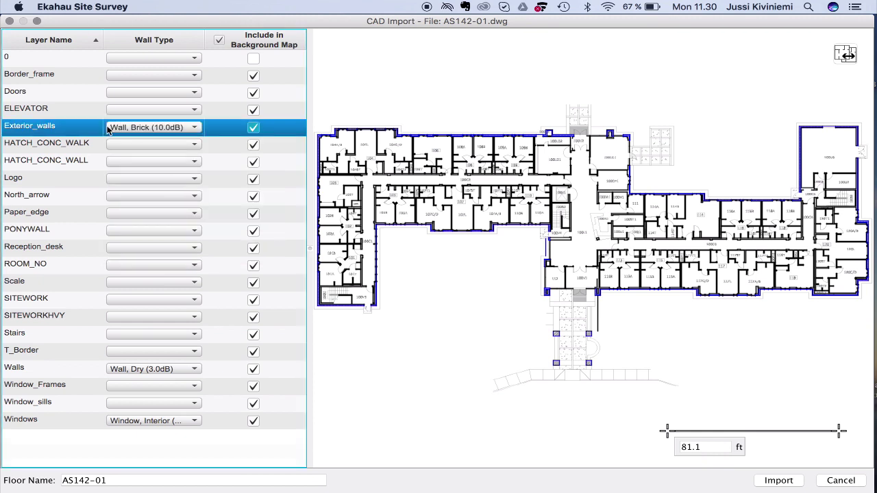
Assign the wall type Elevator Shaft (30.0dB) to the ELEVATOR layer.
left_click(68, 117)
left_click(197, 111)
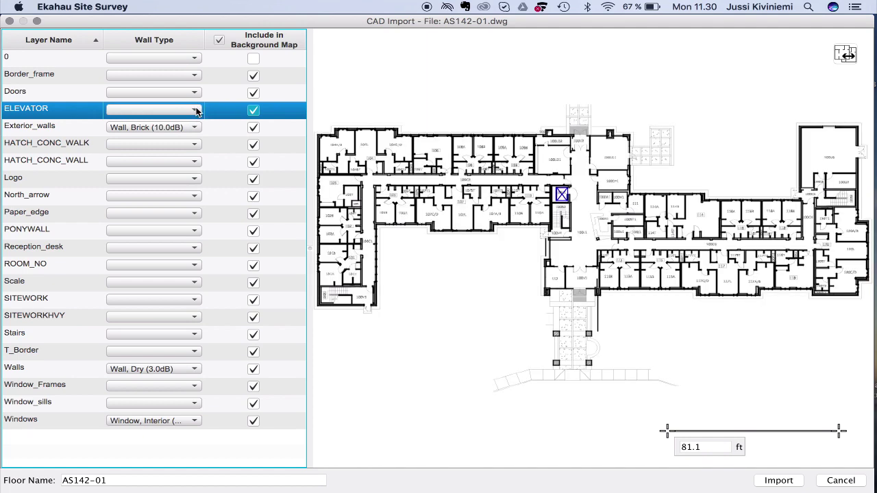
left_click(197, 111)
scroll(177, 185, "down", 3)
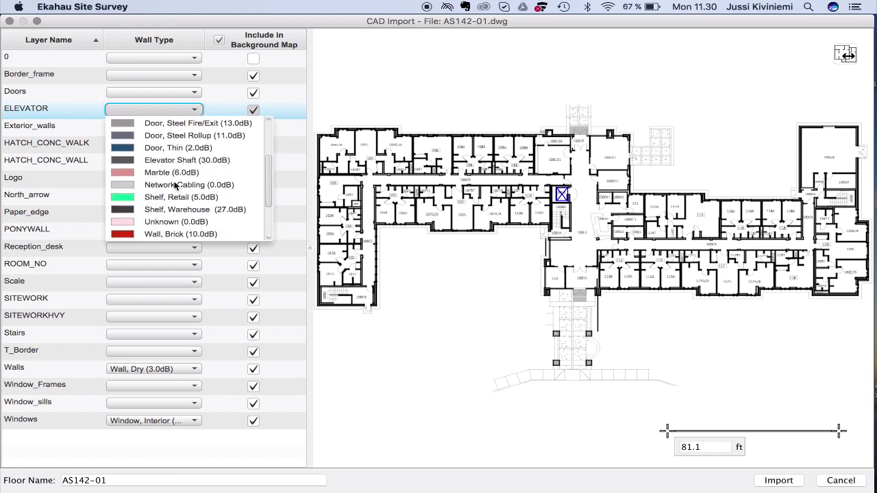
left_click(186, 160)
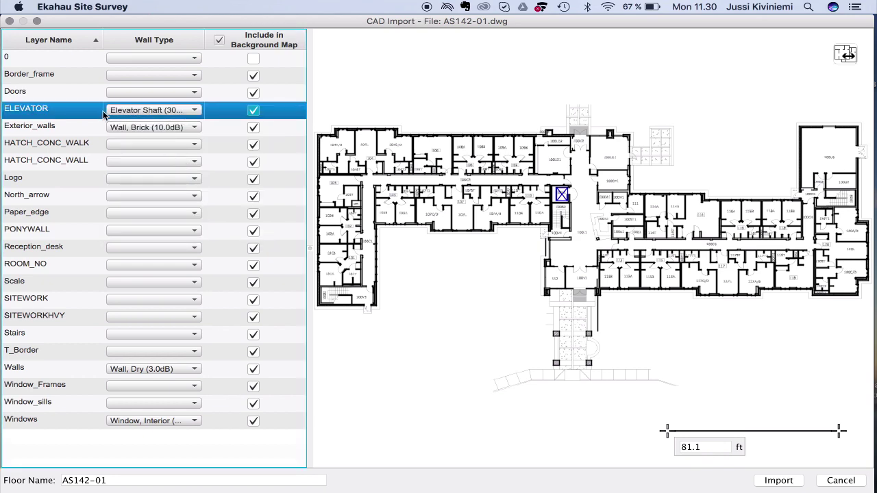
Assign the wall type Door, Hollow Wood (4.0dB) to the Doors layer and import the CAD floor plan.
left_click(86, 95)
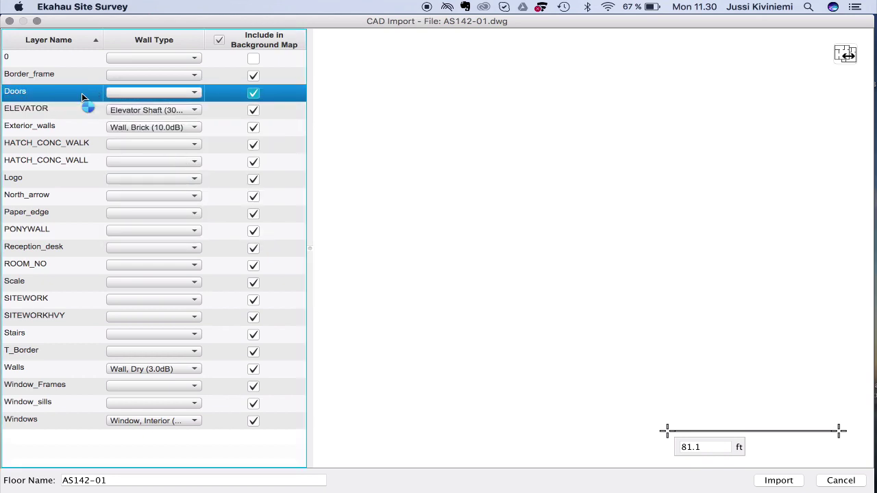
left_click(197, 94)
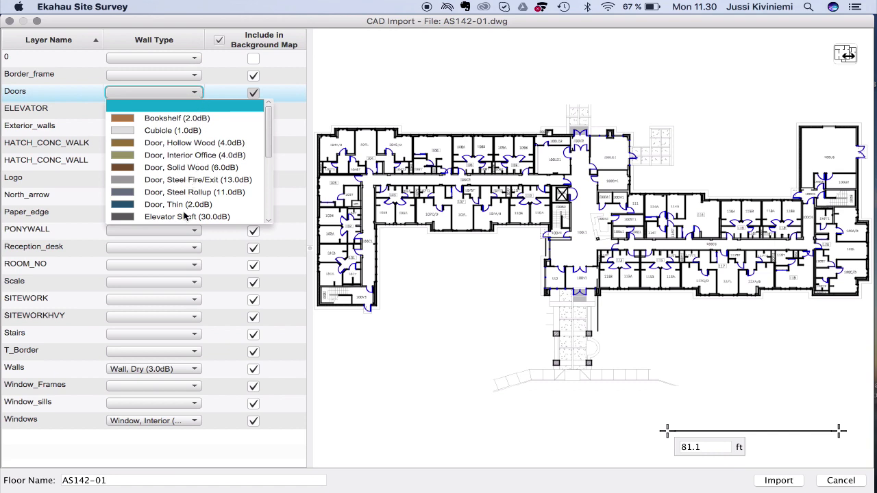
left_click(194, 144)
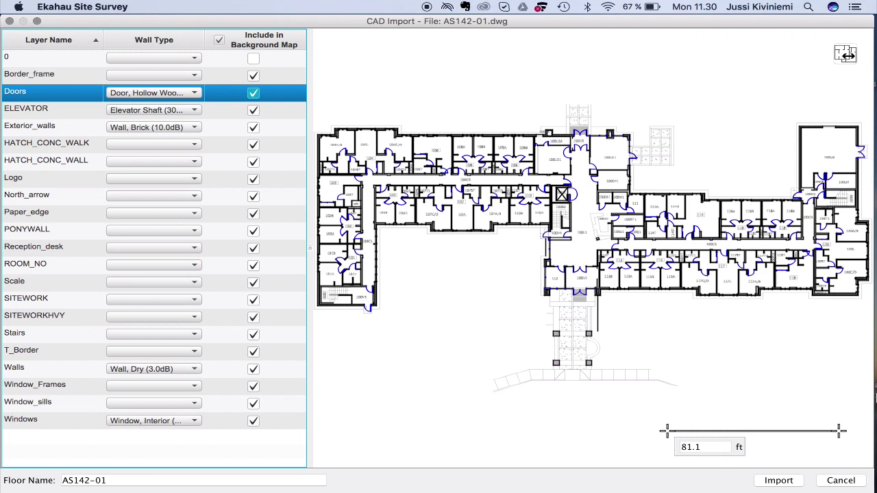
left_click(785, 482)
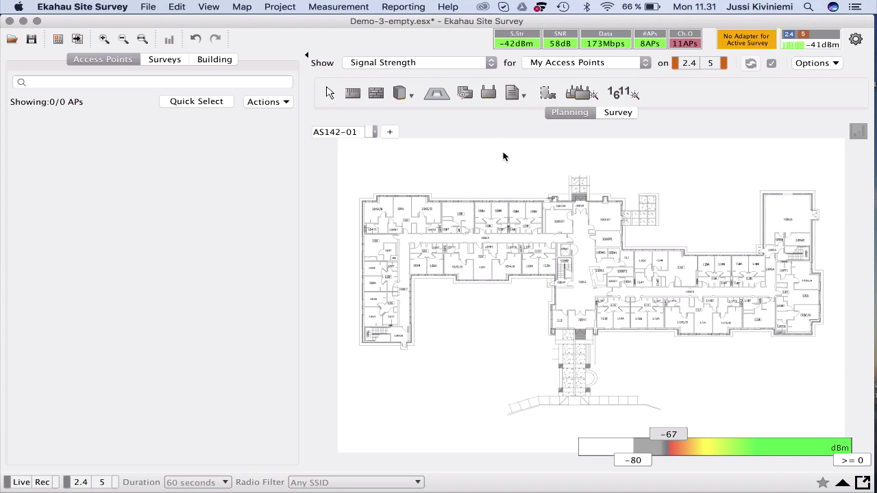
left_click(435, 63)
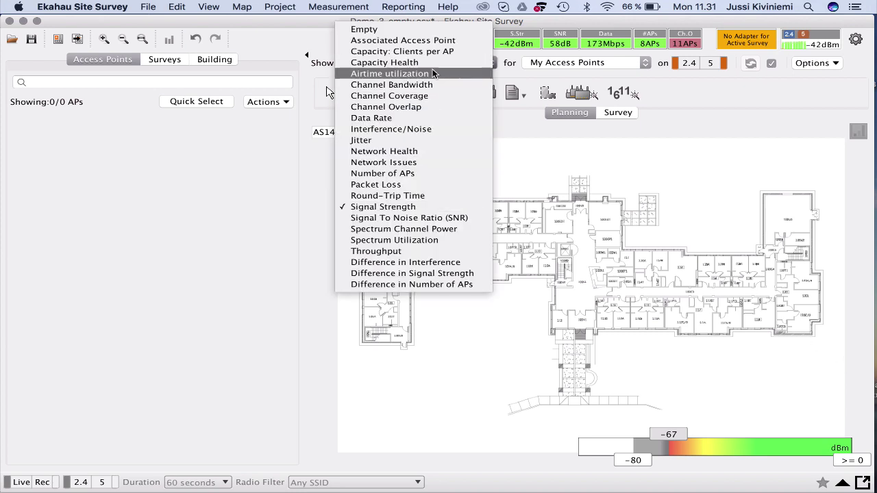
left_click(683, 88)
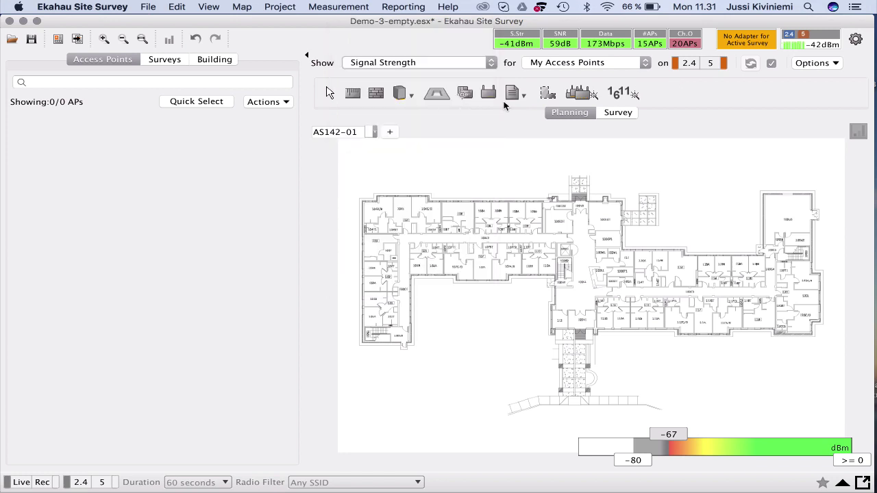
Show the imported walls on the floor plan to check them, and hide them again.
left_click(209, 6)
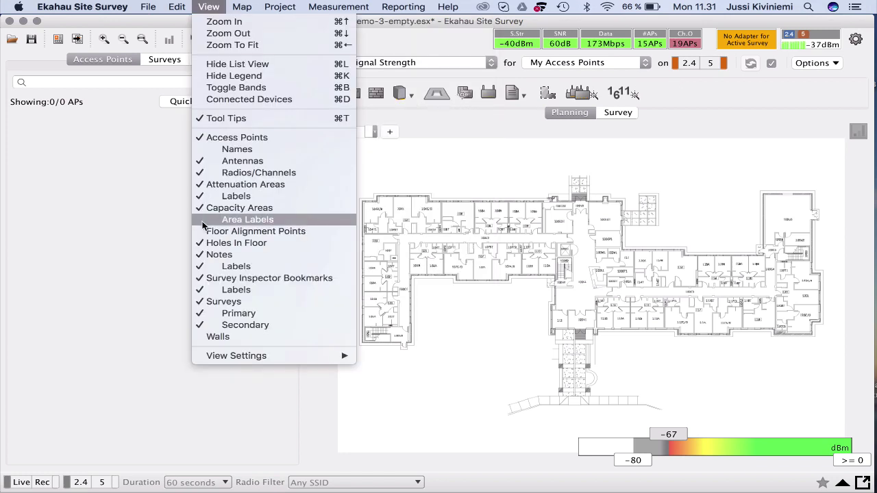
left_click(239, 337)
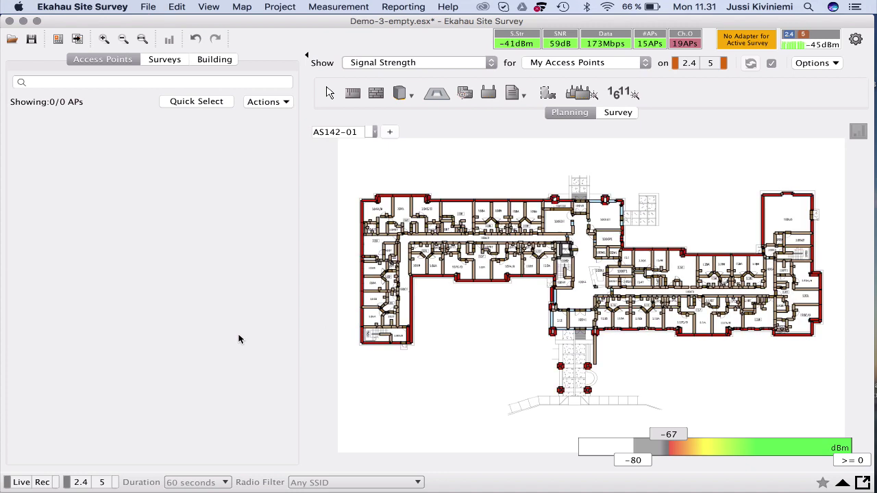
left_click(209, 5)
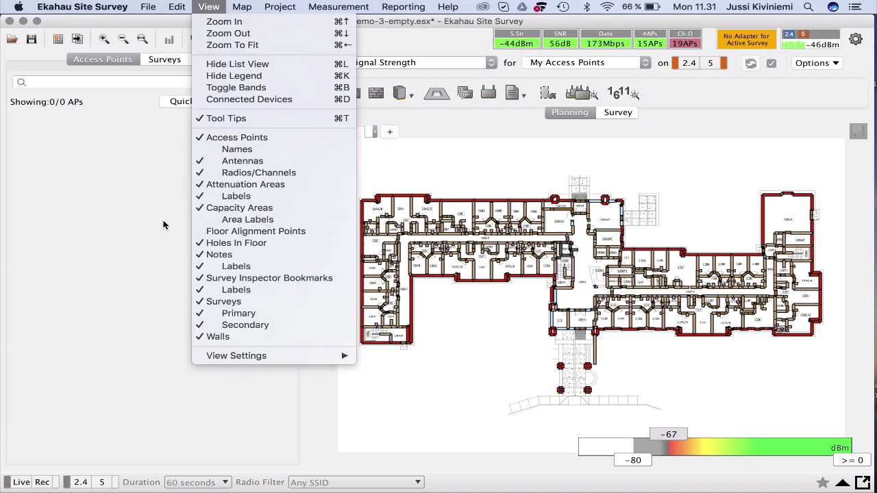
left_click(226, 338)
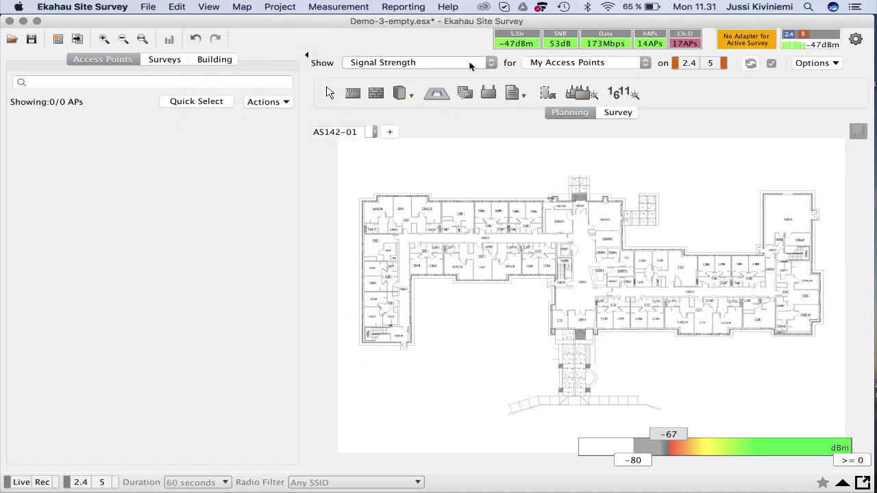
Start placing simulated access points with the model Cisco AP3802i 2.4GHz + 5GHz.
left_click(489, 93)
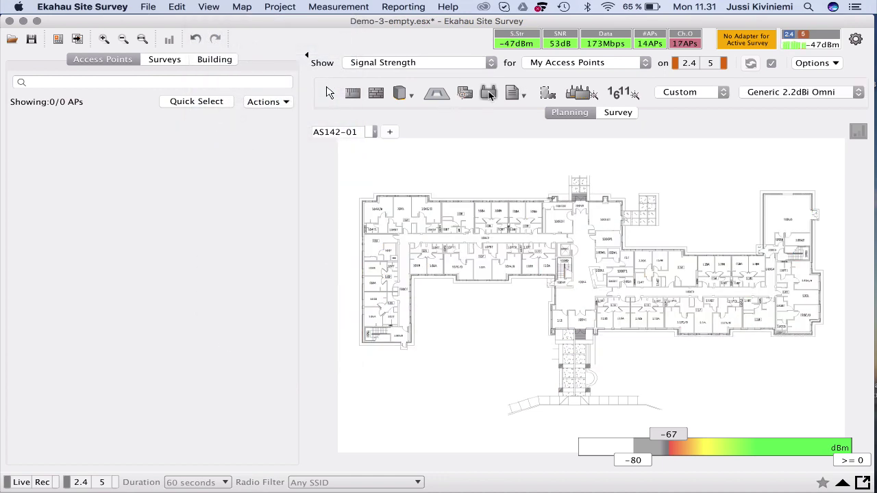
left_click(700, 90)
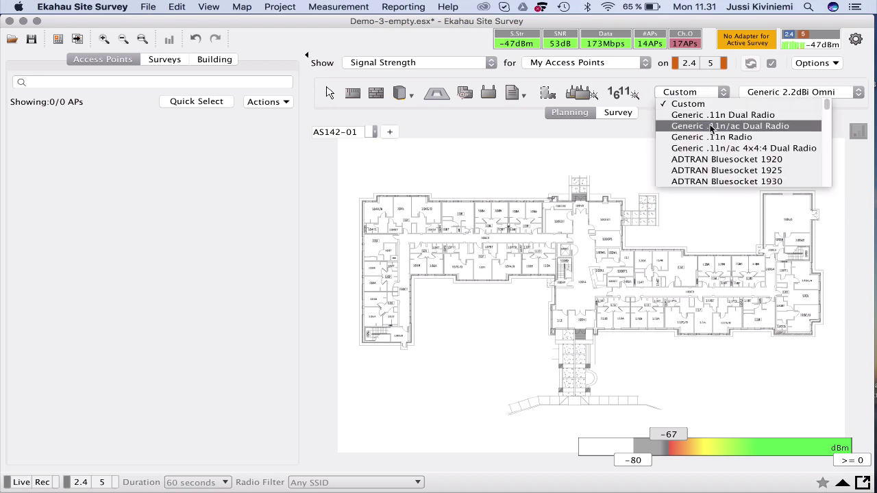
scroll(711, 128, "down", 10)
scroll(711, 128, "down", 15)
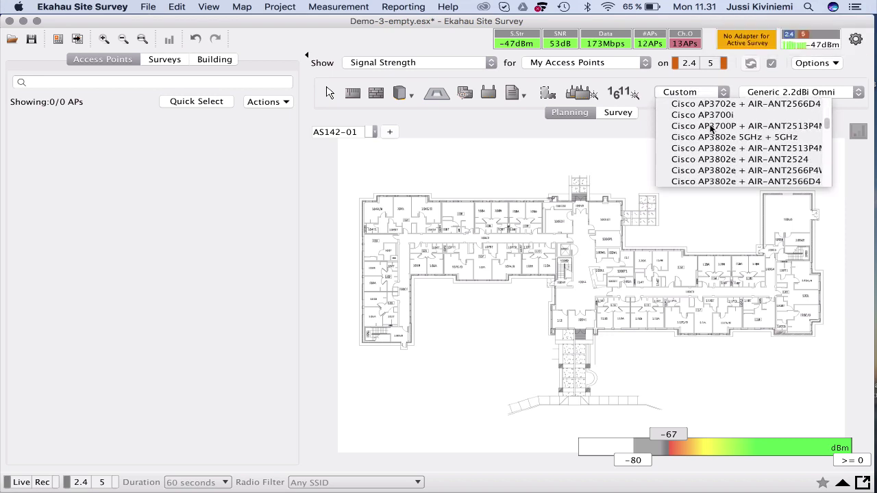
scroll(711, 128, "down", 3)
left_click(721, 148)
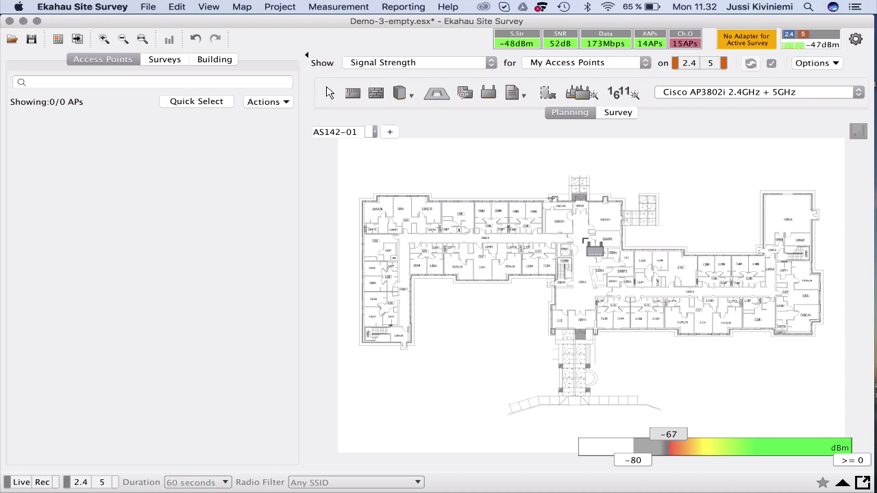
Place a simulated access point in the central hall of the floor plan and show the walls over its signal strength heatmap.
left_click(581, 236)
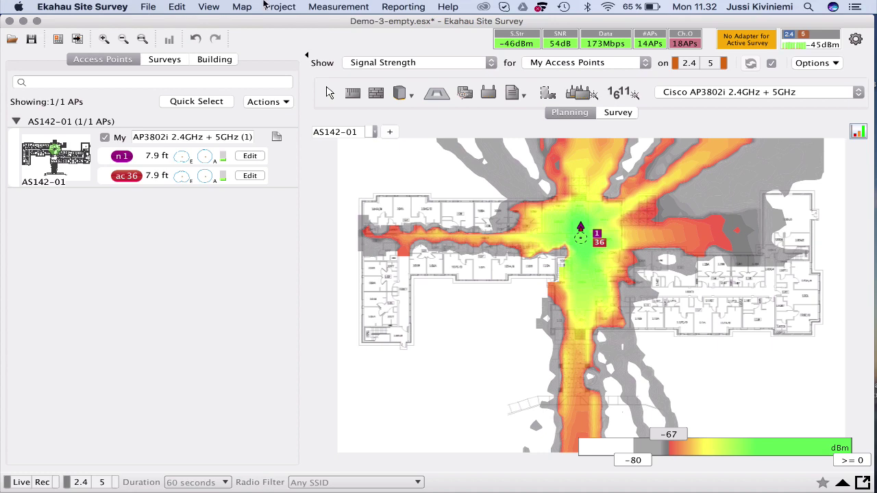
left_click(214, 7)
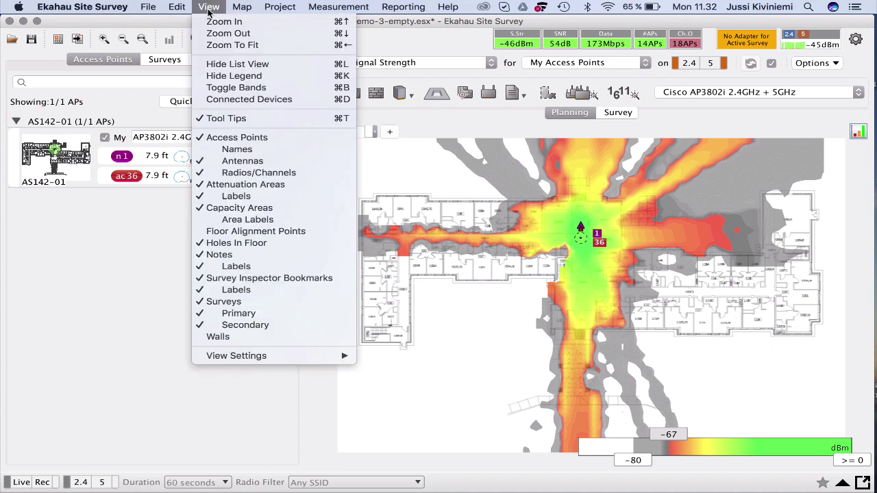
left_click(263, 337)
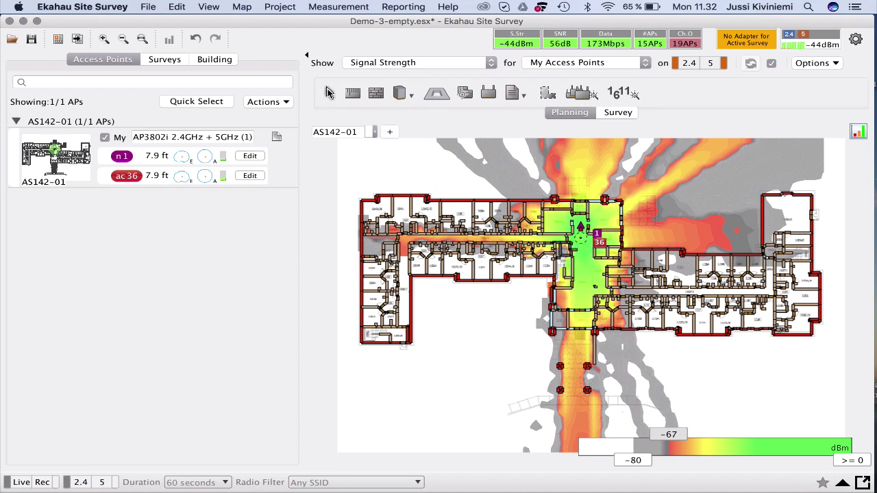
Set the visualization to Empty and hide the walls on the floor plan.
left_click(396, 65)
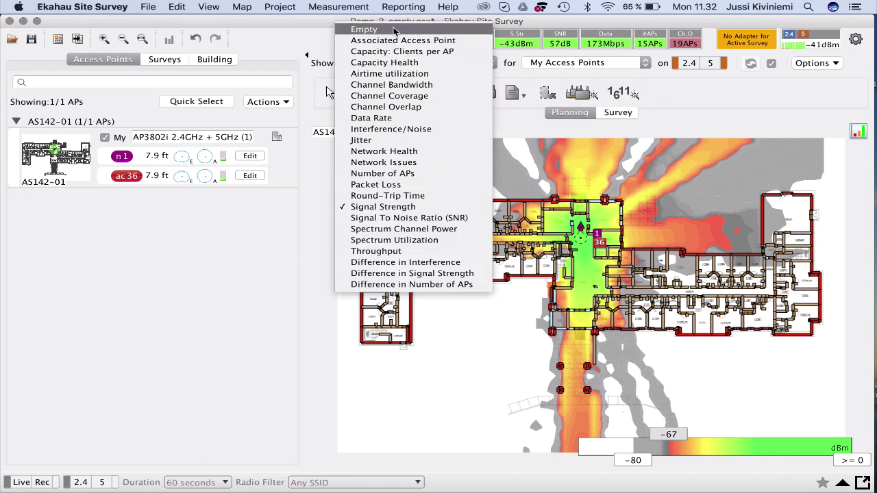
left_click(394, 31)
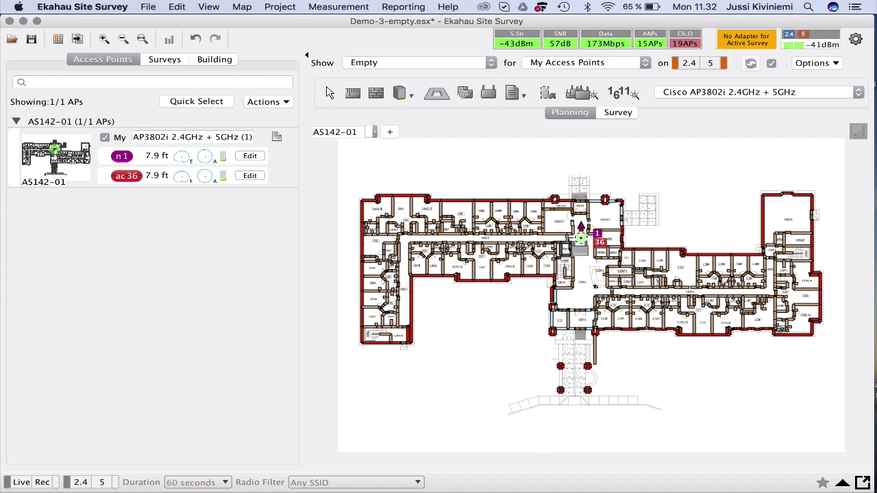
left_click(206, 6)
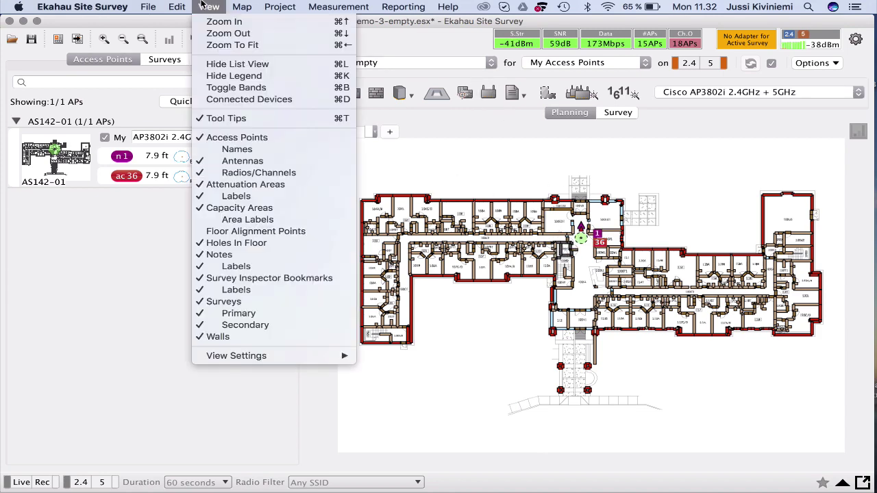
left_click(325, 336)
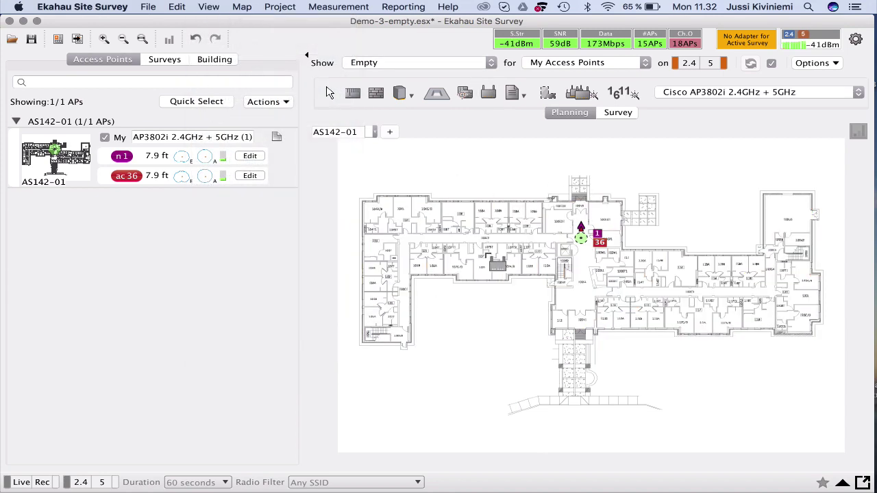
Place seven more Cisco AP3802i access points along the left wing's corridor, four across the horizontal part and three down the end section.
left_click(545, 237)
left_click(500, 236)
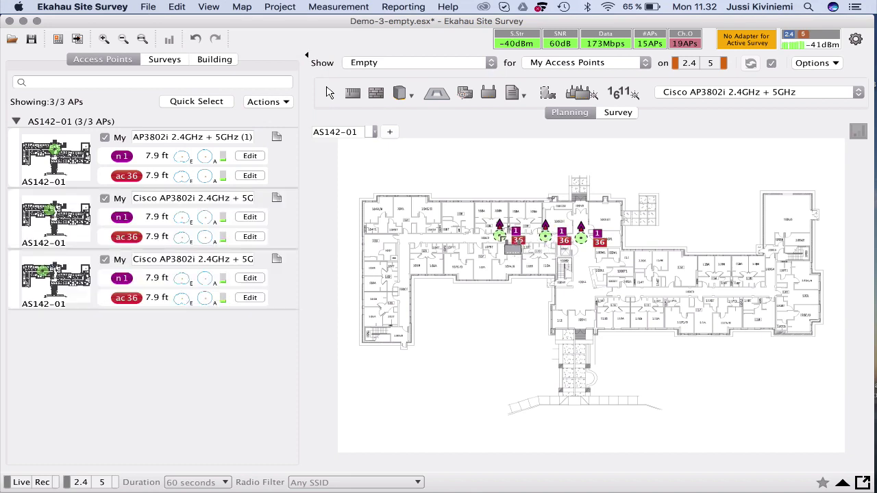
left_click(464, 236)
left_click(415, 236)
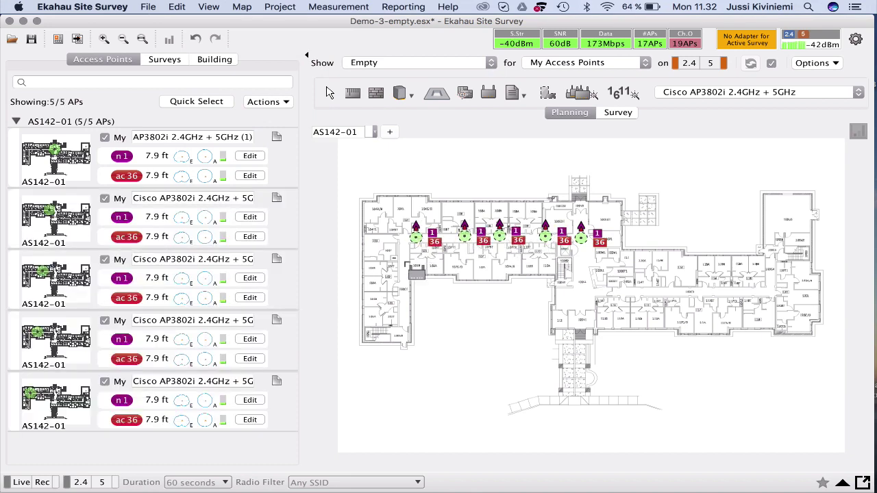
left_click(403, 260)
left_click(402, 300)
left_click(403, 320)
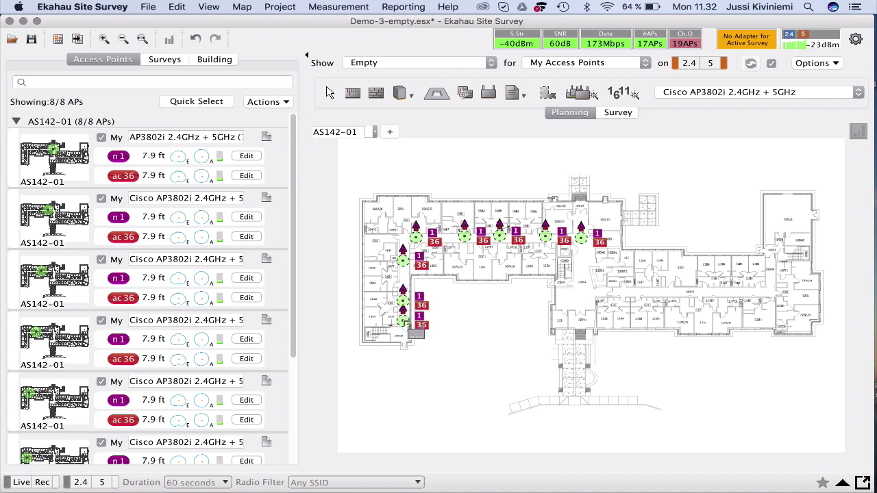
Place eight Cisco AP3802i access points from the central hall along the right wing's corridor and up into its upper end room.
left_click(582, 270)
left_click(589, 287)
left_click(637, 295)
left_click(694, 292)
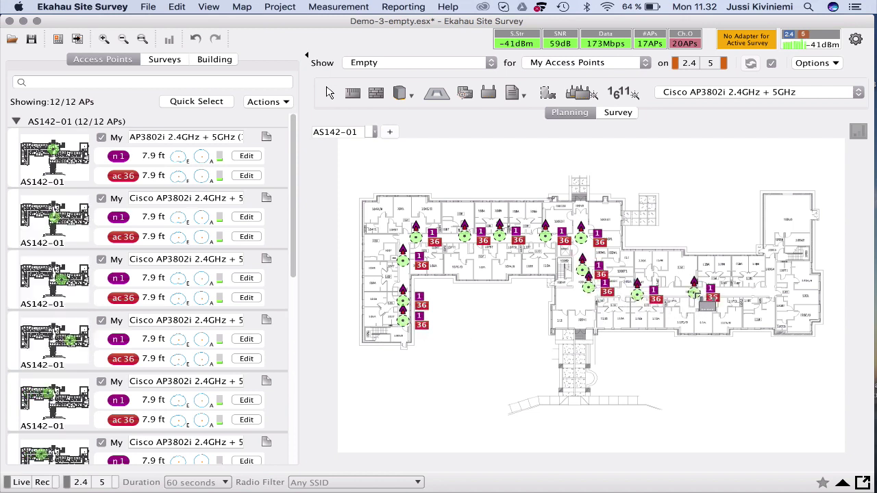
left_click(743, 294)
left_click(771, 281)
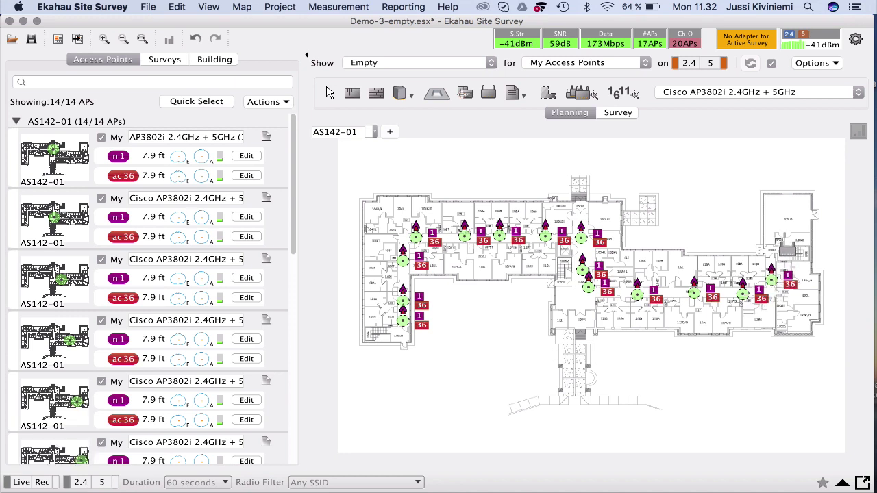
left_click(770, 232)
left_click(790, 202)
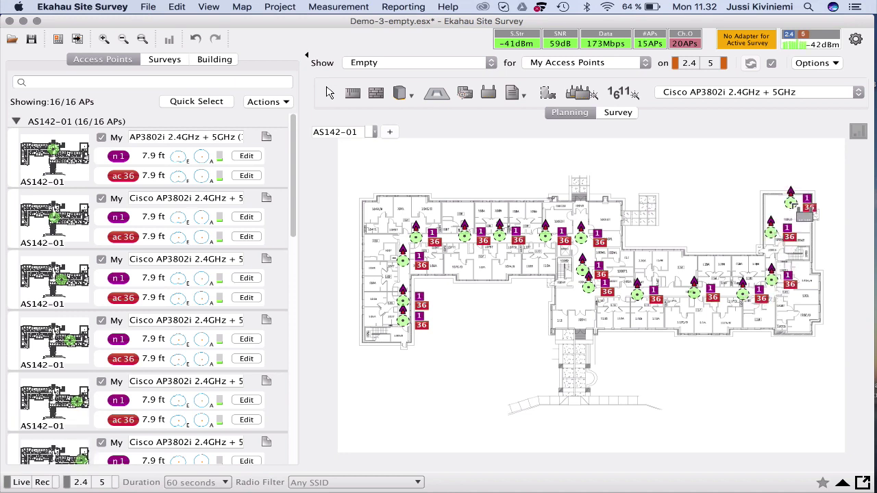
Hide the access point list and show the Signal Strength heatmap for all placed access points.
left_click(549, 93)
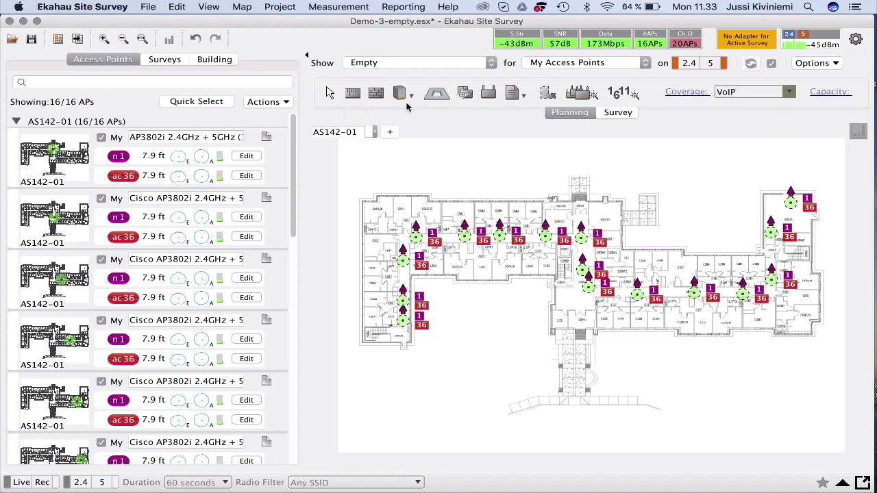
left_click(307, 54)
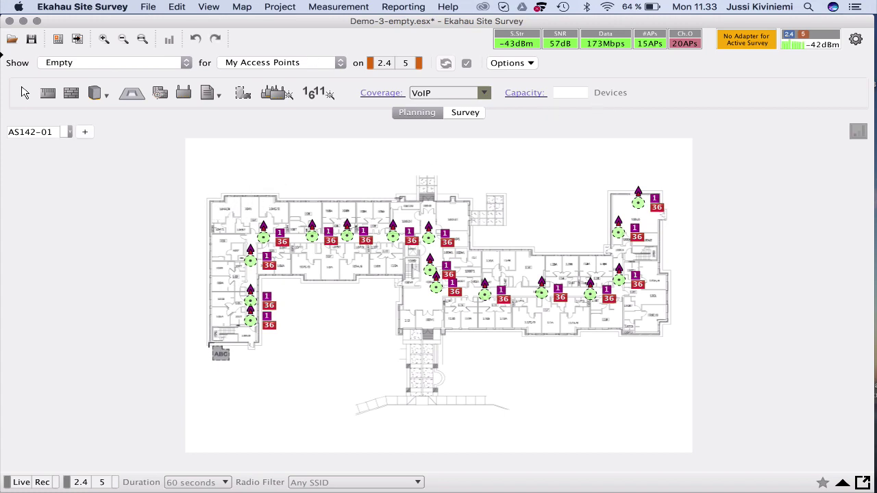
left_click(186, 63)
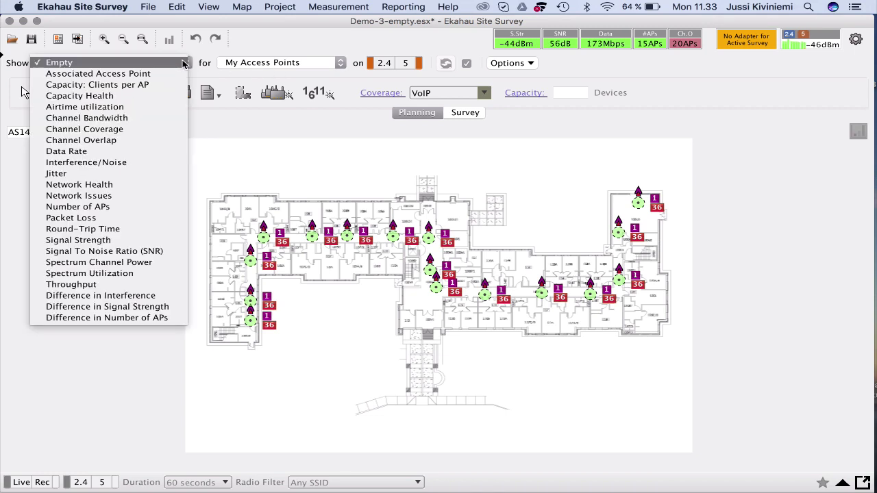
left_click(143, 240)
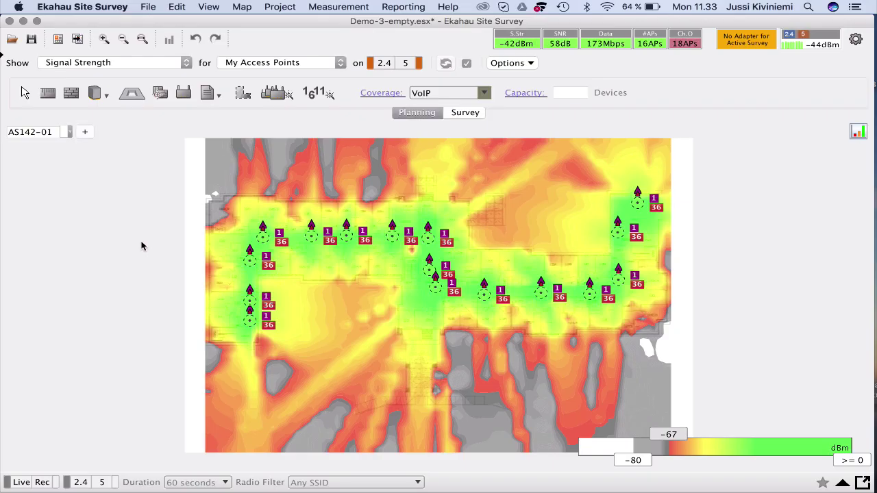
Look at the color settings of the signal strength legend and close them without changes.
left_click(24, 96)
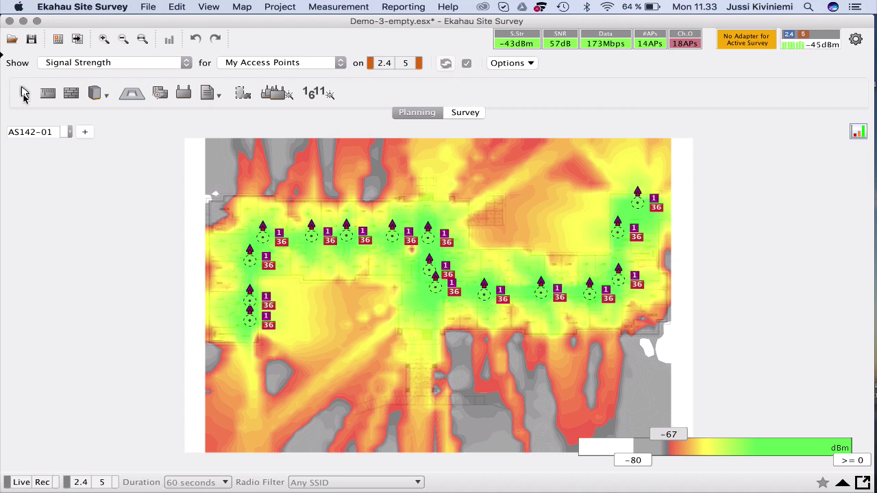
left_click(704, 455)
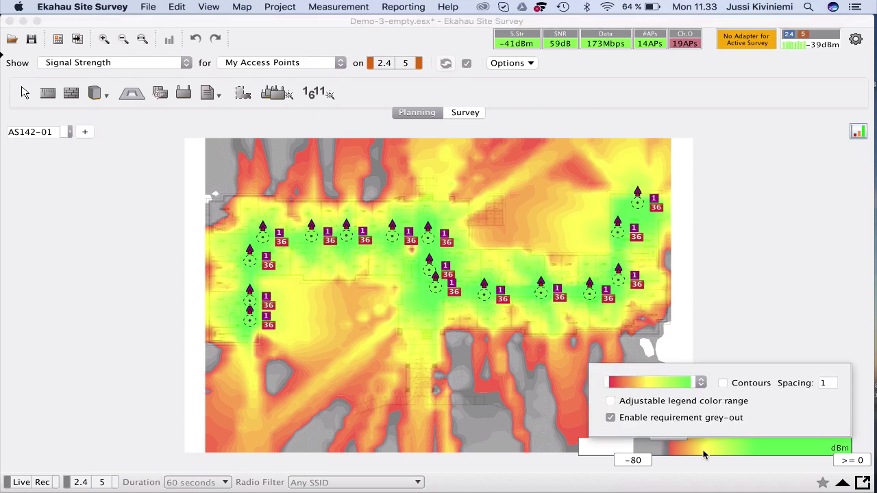
left_click(704, 455)
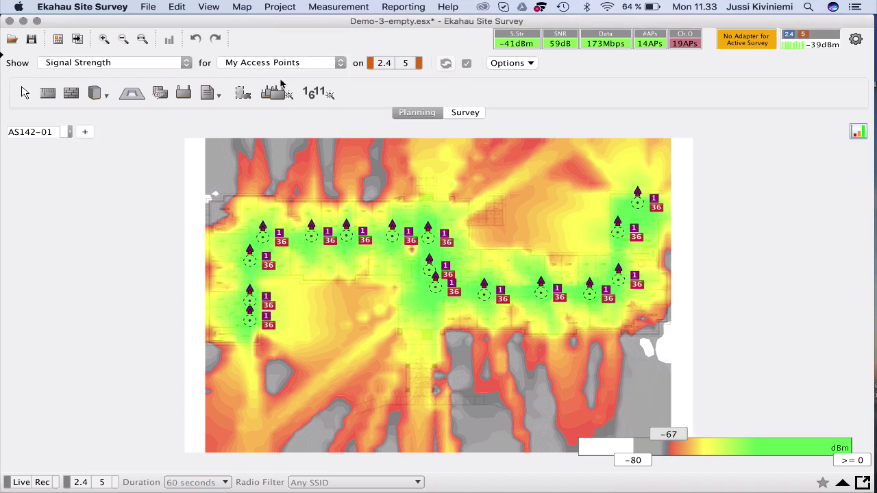
Clear the heatmap from the floor plan by setting the visualization to Empty.
left_click(189, 63)
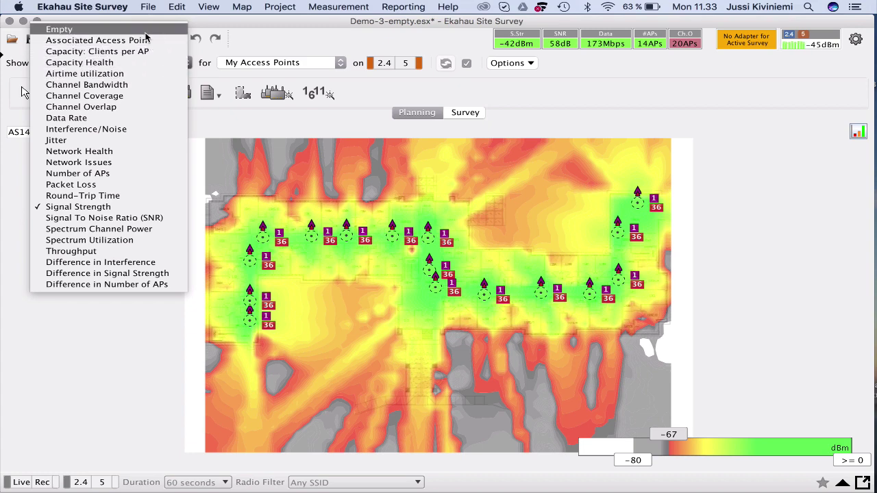
left_click(249, 22)
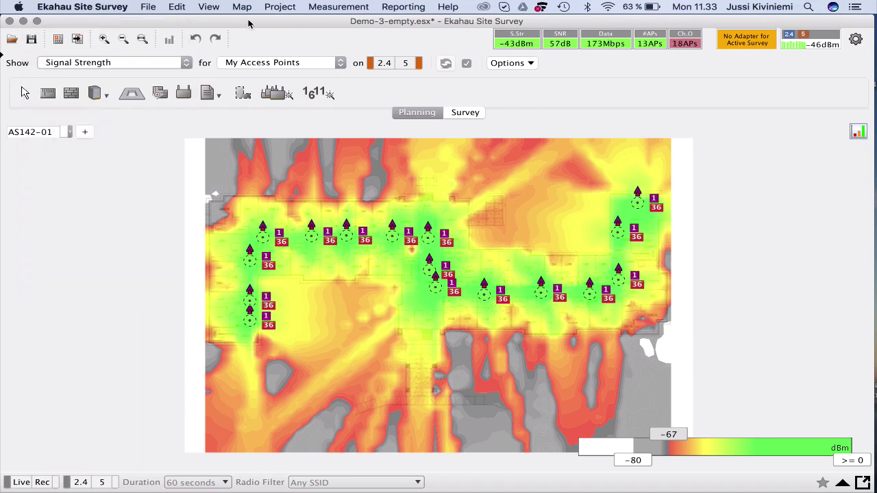
left_click(141, 63)
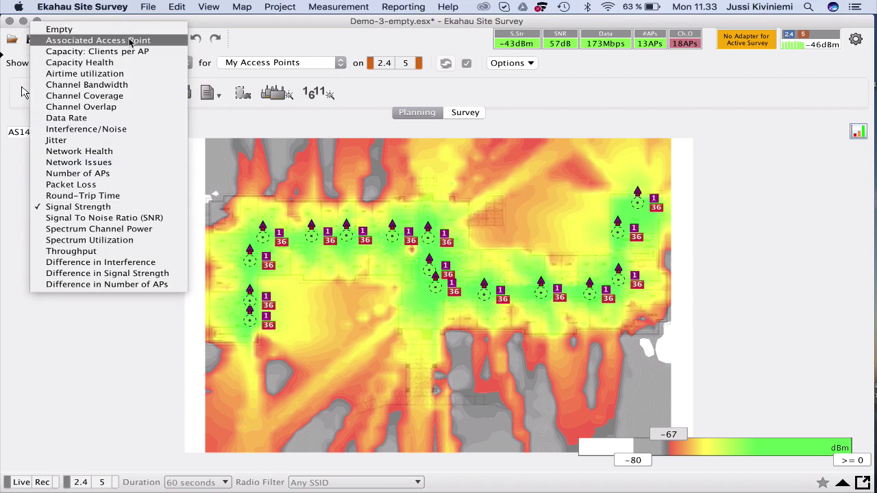
left_click(126, 30)
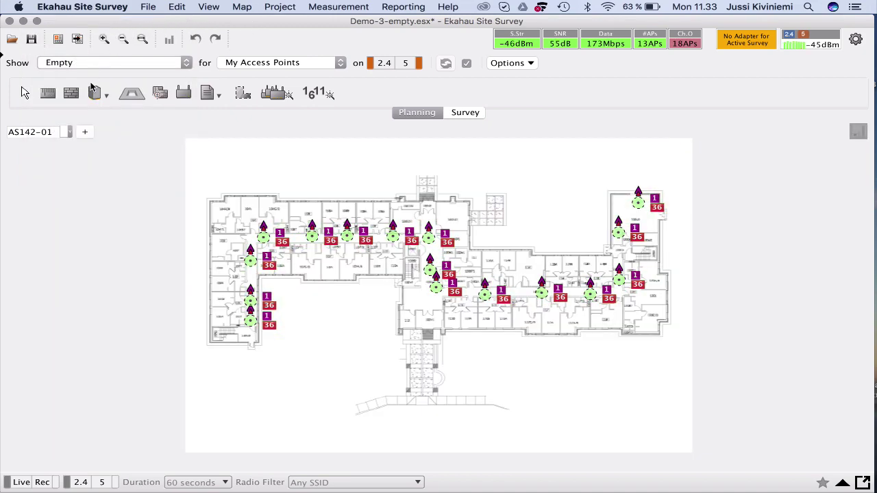
Outline the whole building as a capacity area with the VoIP coverage profile and set its capacity to 300 devices.
left_click(242, 93)
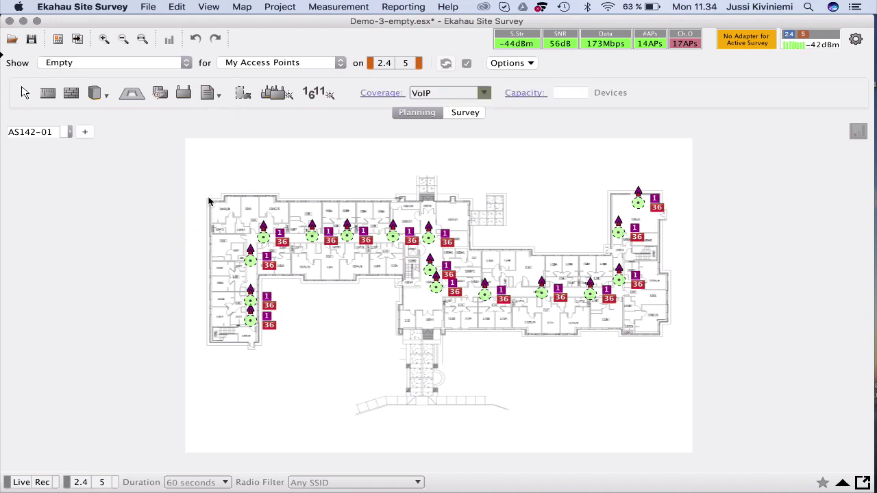
mouse_move(209, 201)
left_mouse_down()
mouse_move(212, 349)
mouse_move(214, 338)
mouse_move(266, 340)
mouse_move(264, 266)
mouse_move(261, 283)
mouse_move(395, 280)
mouse_move(404, 341)
mouse_move(400, 336)
mouse_move(628, 320)
mouse_move(674, 325)
mouse_move(665, 327)
mouse_move(670, 194)
mouse_move(607, 198)
mouse_move(608, 251)
mouse_move(472, 256)
mouse_move(470, 204)
left_mouse_up()
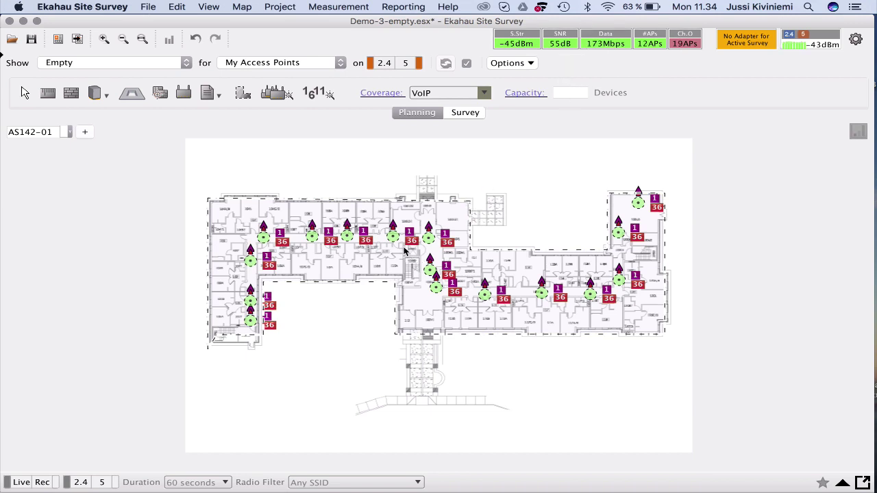
left_click_drag(405, 252, 359, 228)
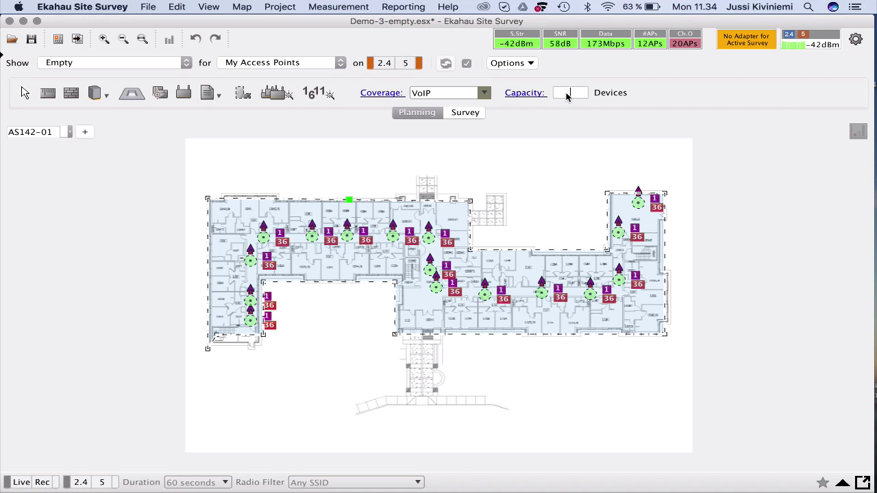
type("00")
Draw a second VoIP capacity area for 150 devices over the upper-left rooms of the left wing and open its options.
left_click(304, 260)
left_click(324, 260)
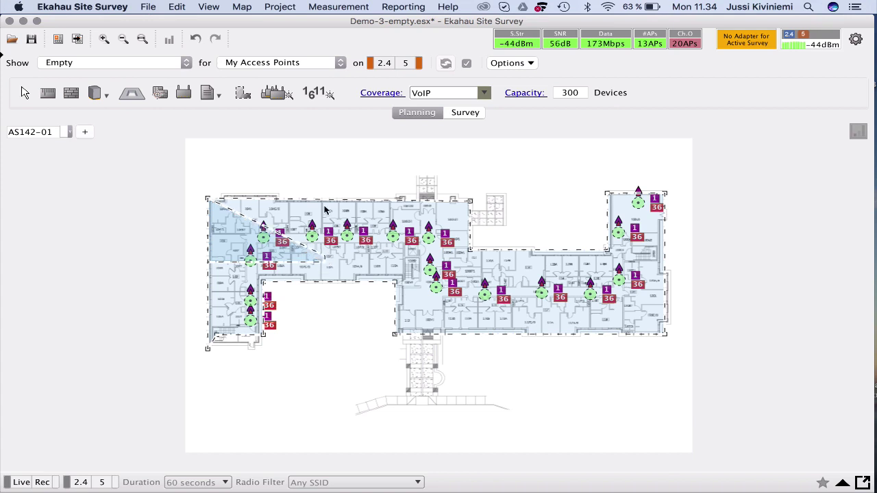
left_click(328, 201)
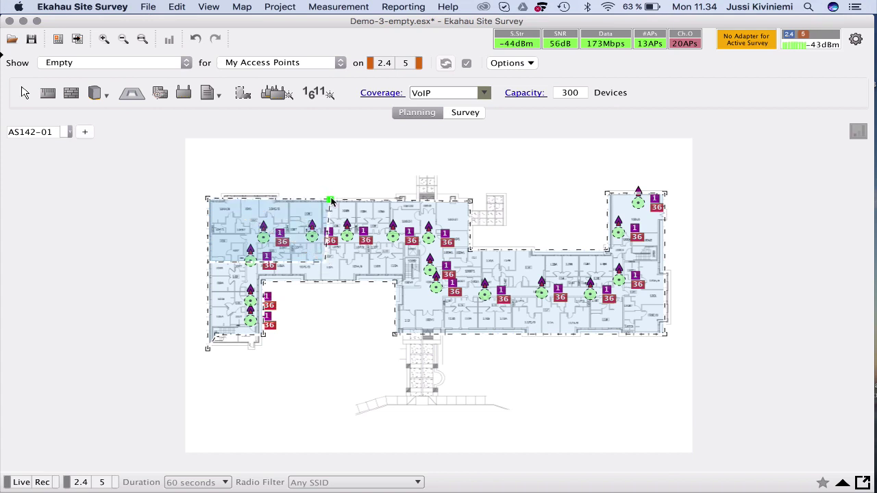
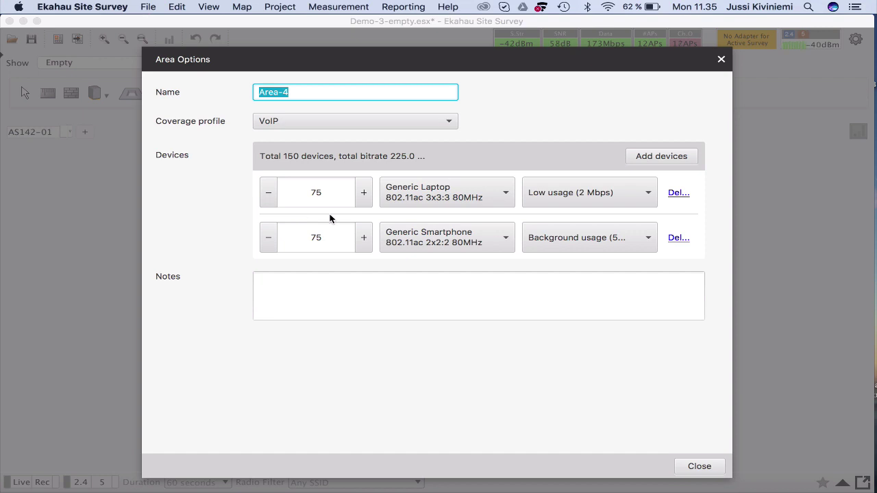
Review the available device types and usage profiles for the second area's laptops, and close the area options.
left_click(448, 205)
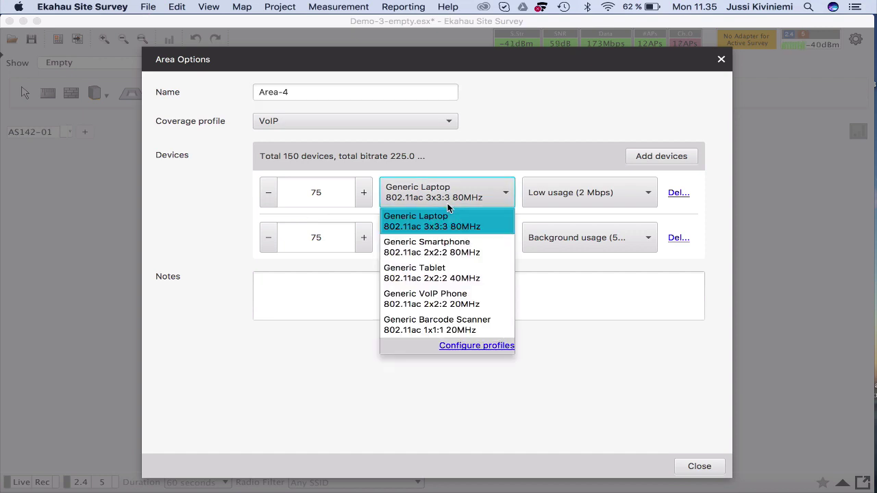
left_click(582, 192)
left_click(589, 194)
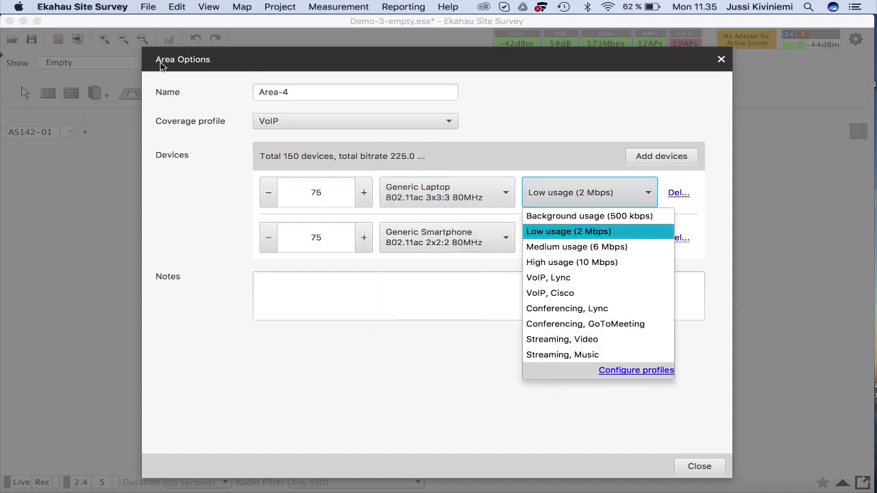
left_click(479, 66)
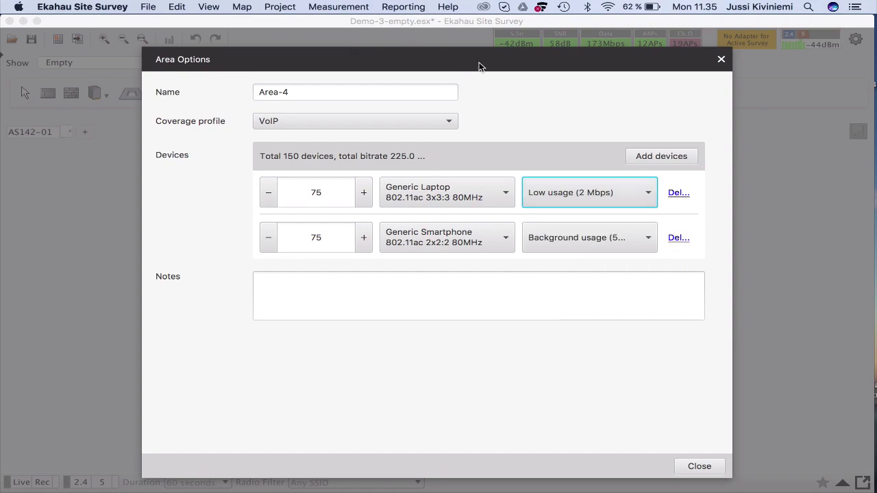
left_click(720, 61)
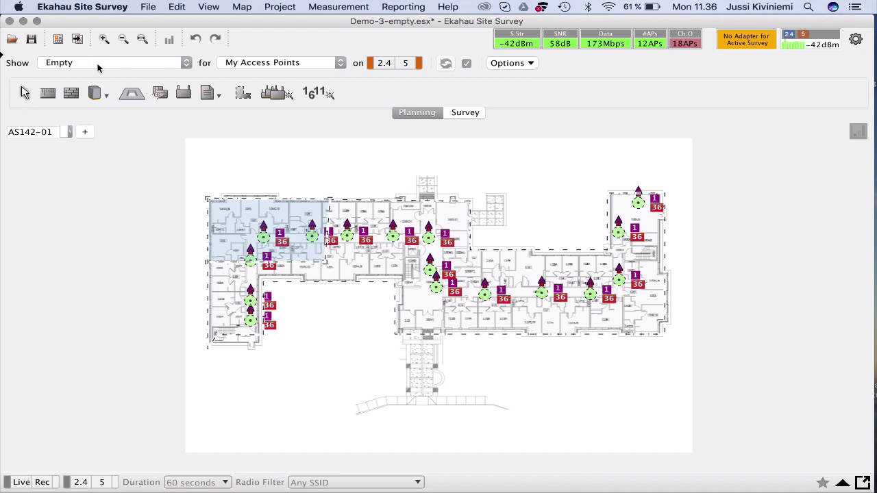
Switch the floor plan visualization to Airtime utilization and inspect the utilization over the building.
left_click(97, 68)
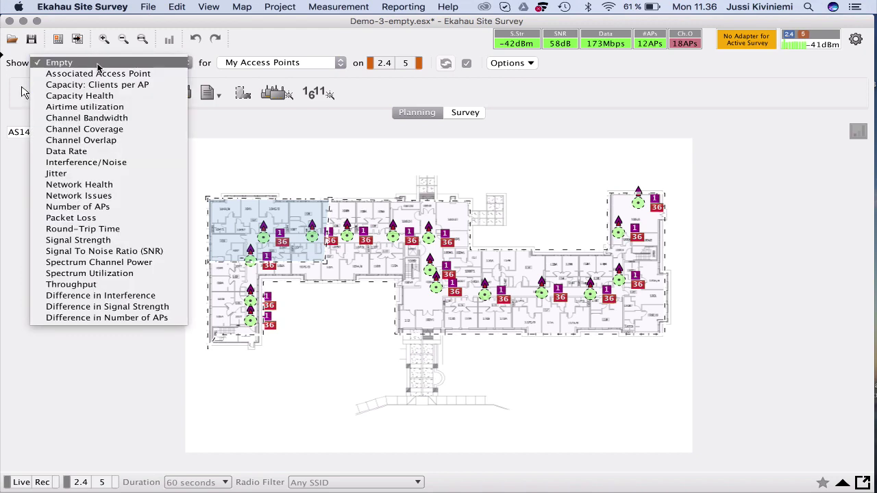
left_click(97, 108)
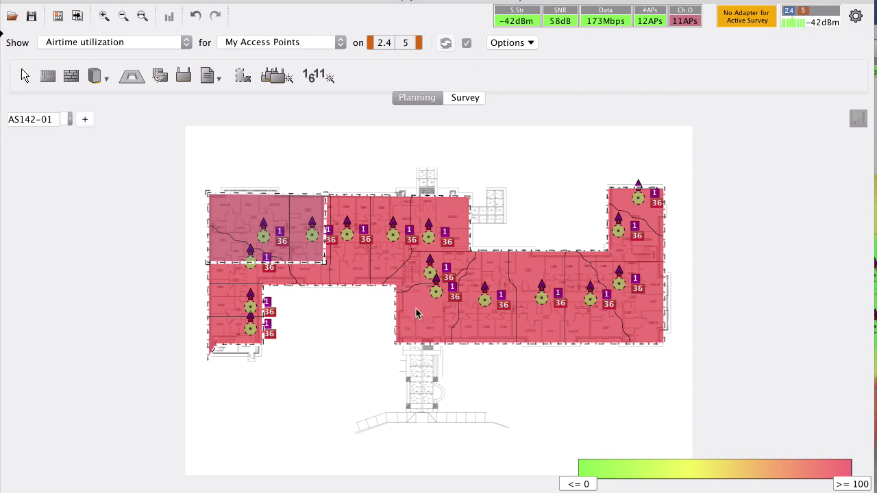
mouse_move(416, 313)
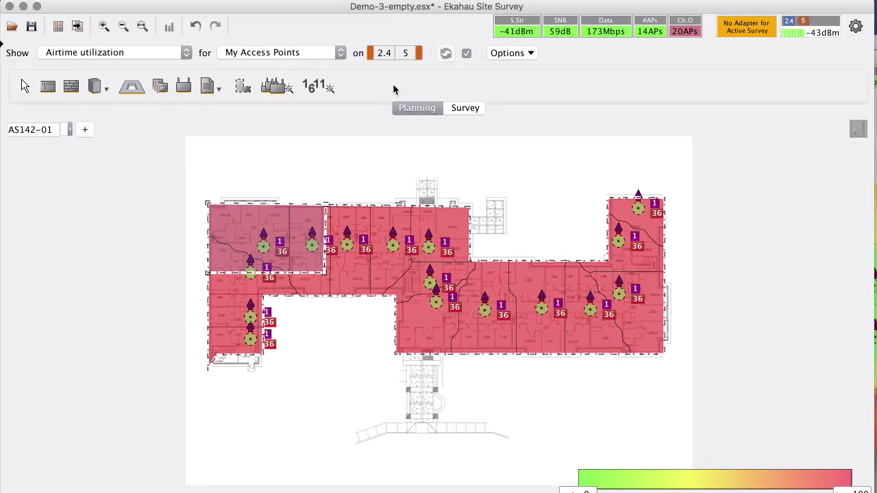
Create an automatic channel plan for My APs with the UNII-2e channels added, and inspect the airtime utilization statistics in the central area.
left_click(312, 87)
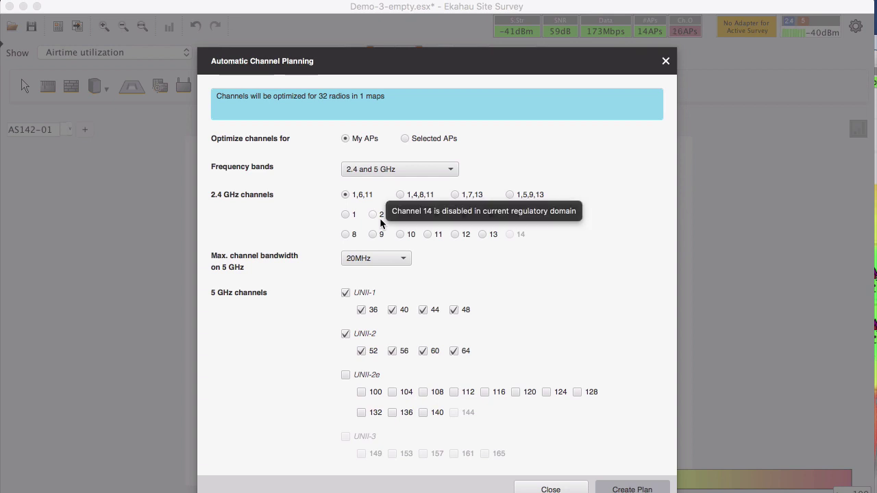
left_click(345, 374)
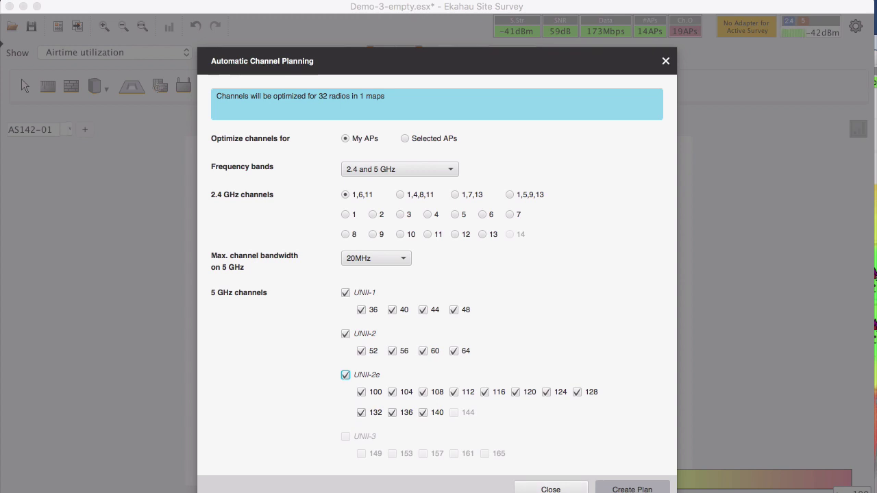
left_click(627, 488)
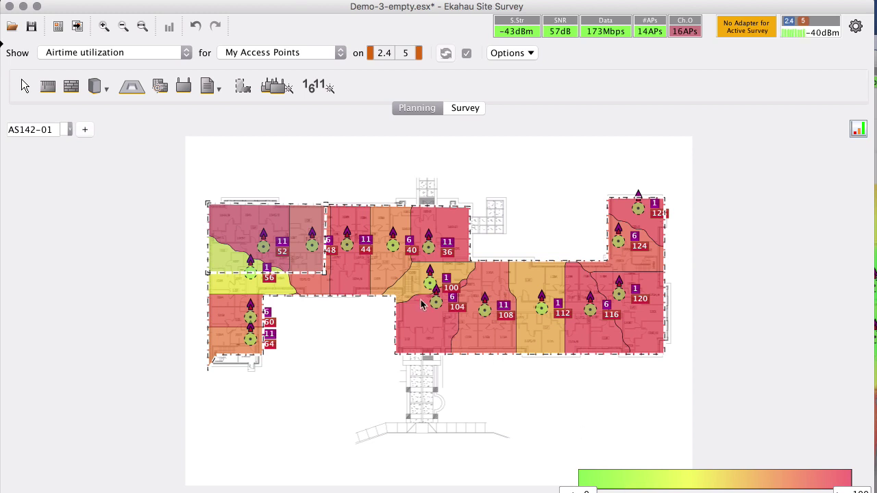
mouse_move(422, 305)
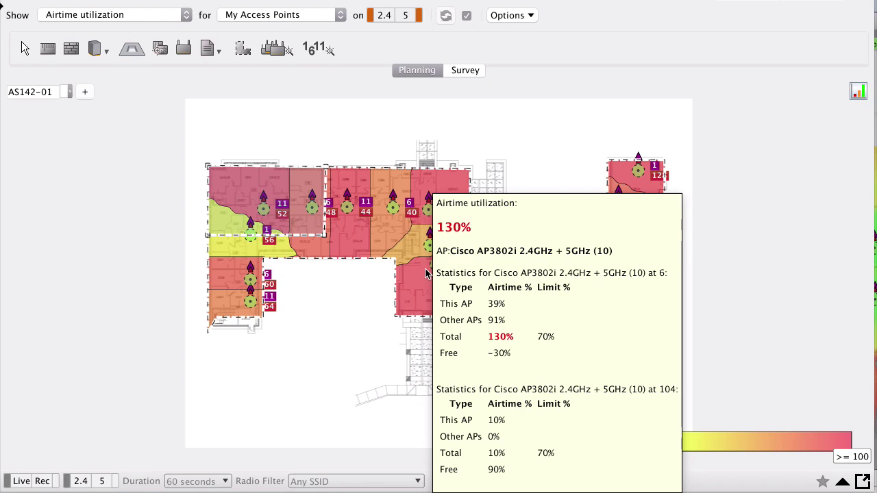
Show the access point list and quick-select all 802.11n (2.4GHz) radios.
left_click(4, 8)
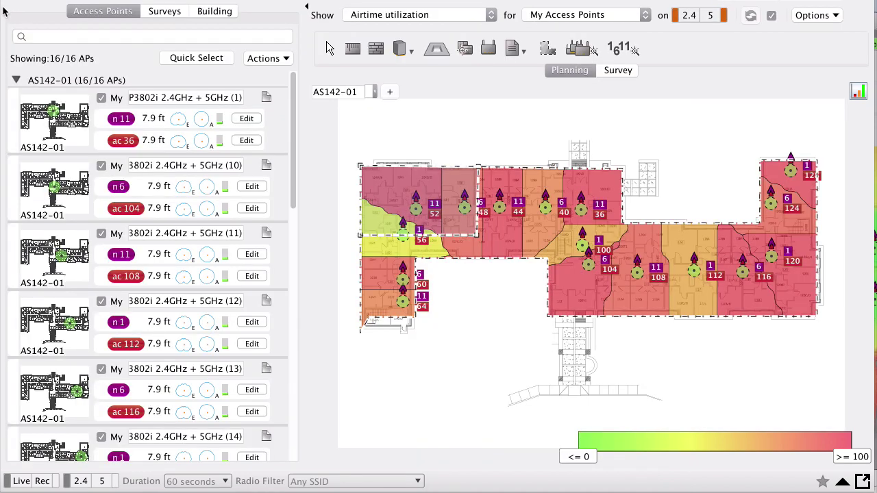
left_click(200, 60)
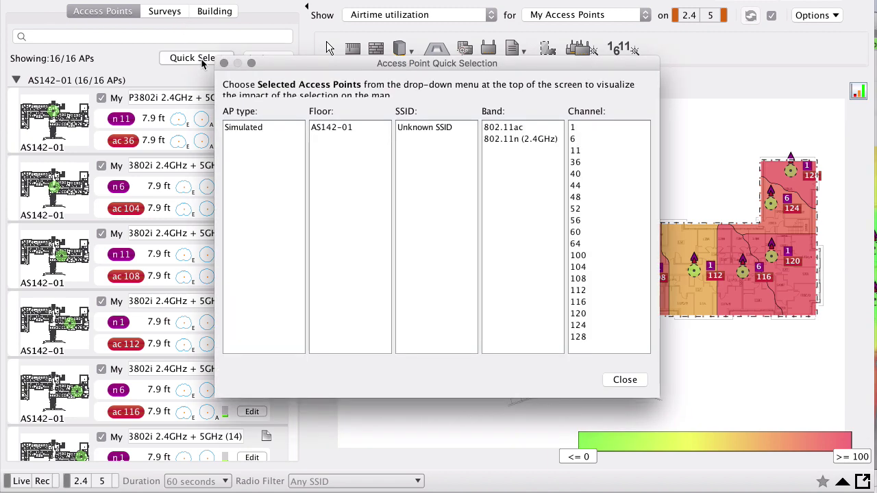
left_click(515, 150)
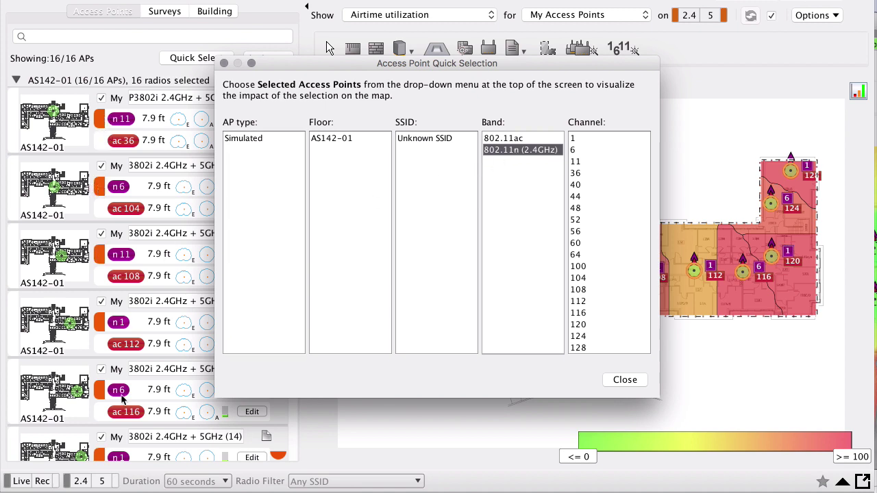
left_click(624, 381)
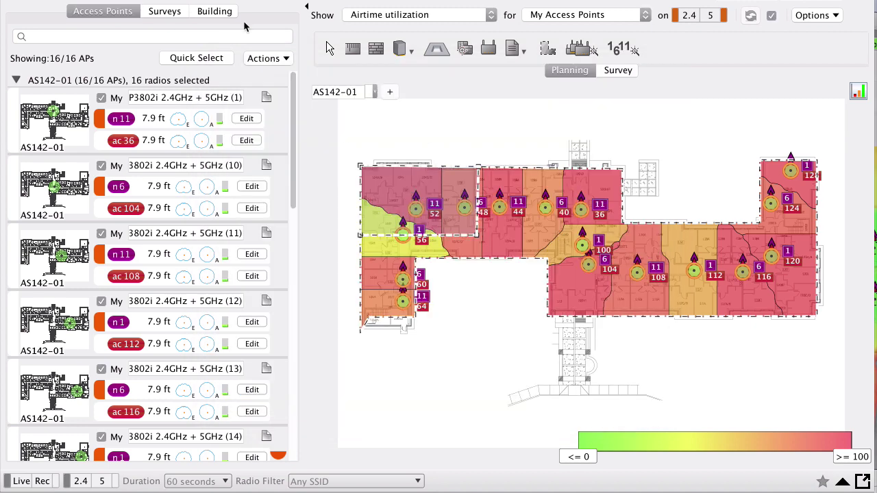
Set the Tx power of the selected simulated radios to 2 mW and limit the airtime visualization to the 2.4 GHz band.
left_click(263, 59)
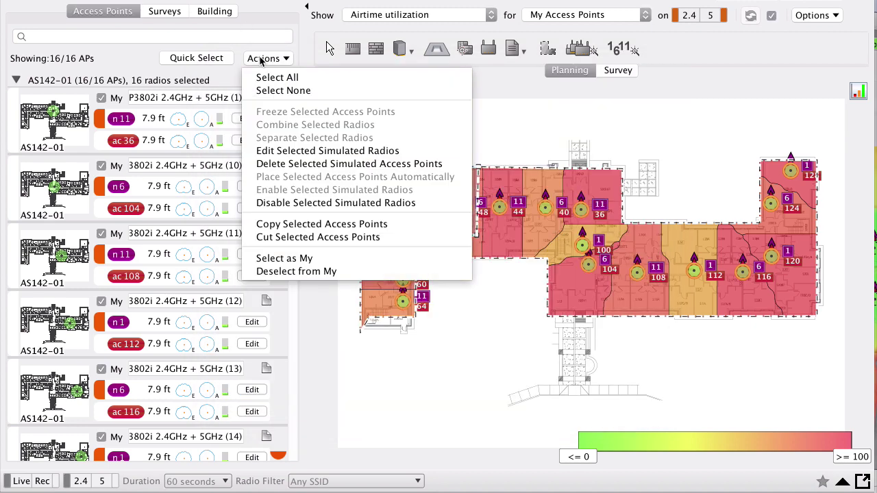
left_click(288, 152)
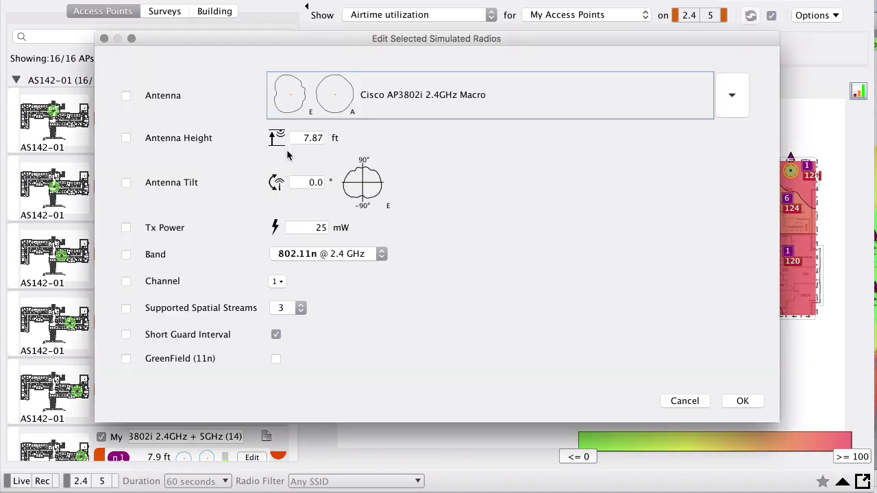
left_click(320, 227)
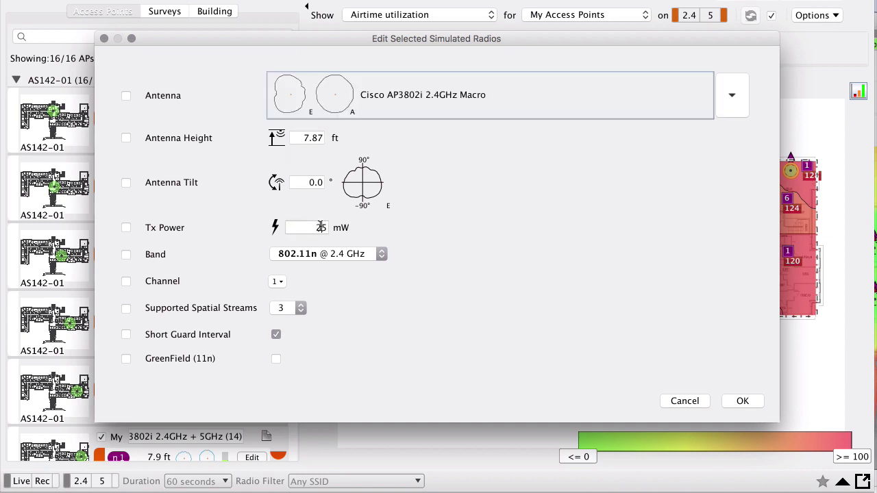
double_click(320, 227)
type("2")
left_click(752, 400)
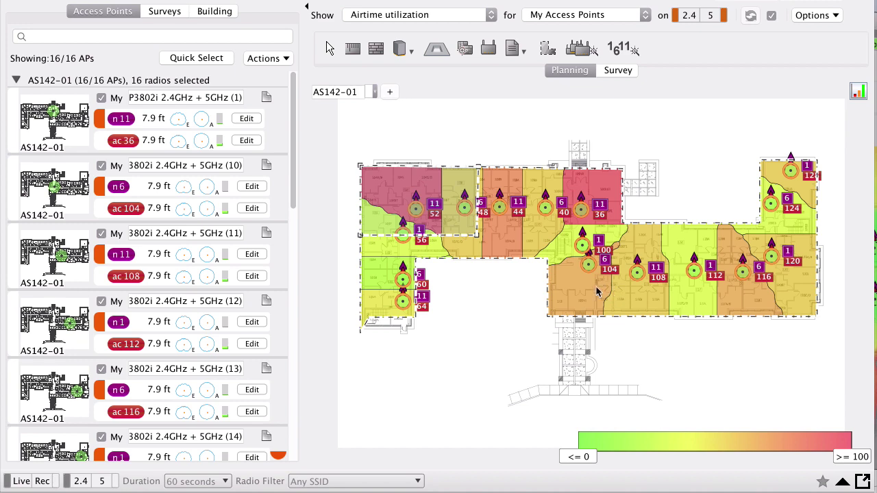
mouse_move(597, 293)
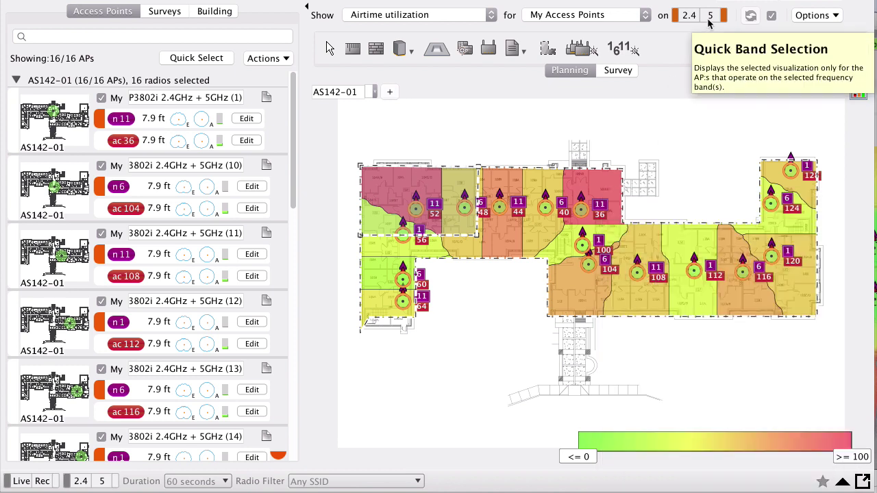
left_click(710, 20)
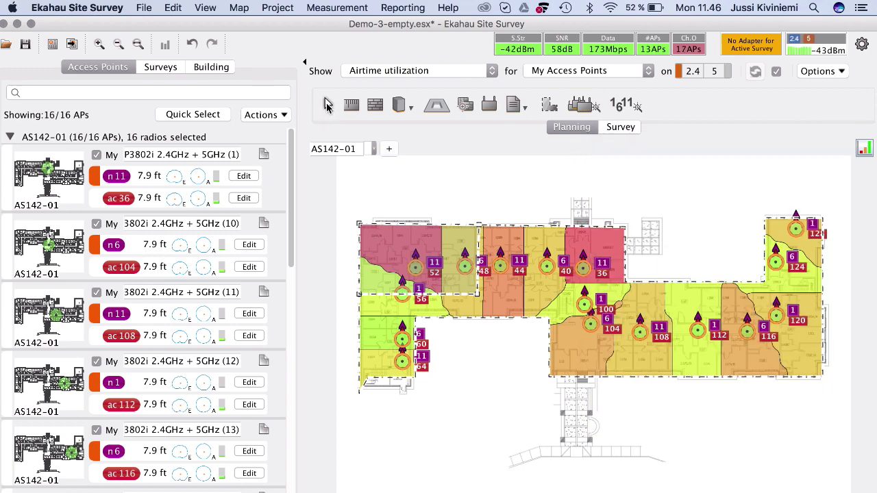
Set the minimum data rate to 12.0 Mbps for both 2.4 GHz and 5 GHz in the network capacity configuration.
left_click(272, 6)
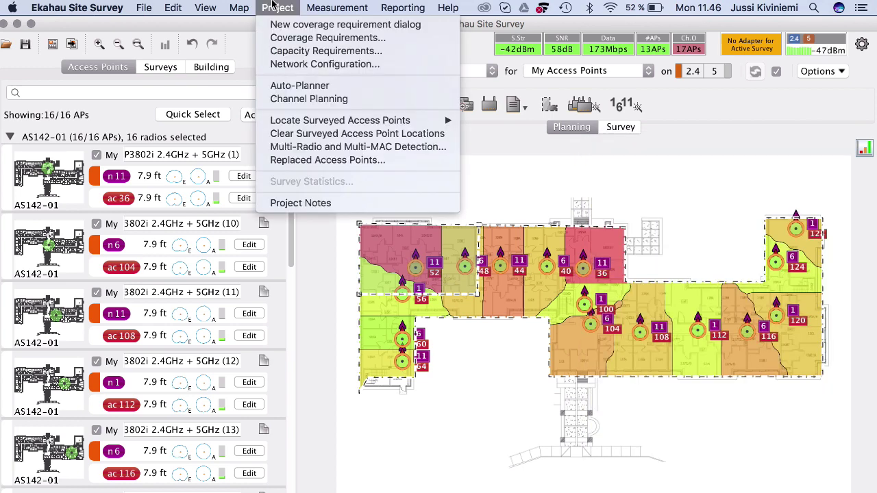
left_click(293, 64)
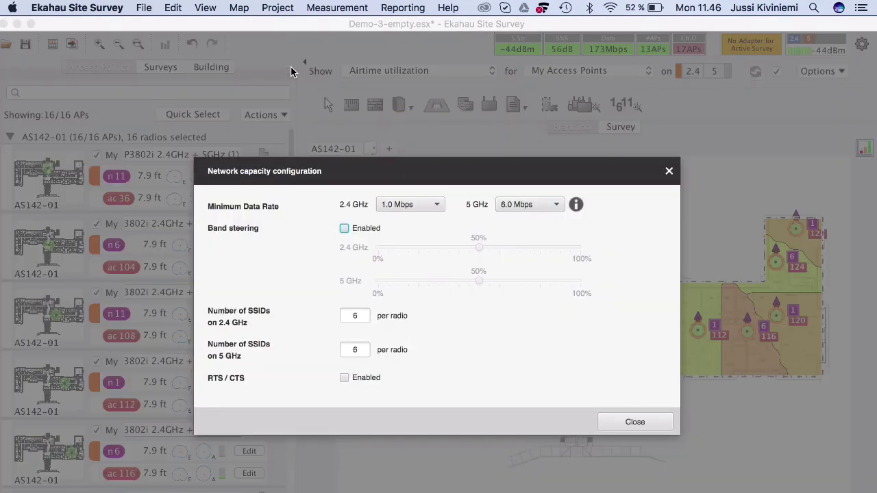
left_click(435, 204)
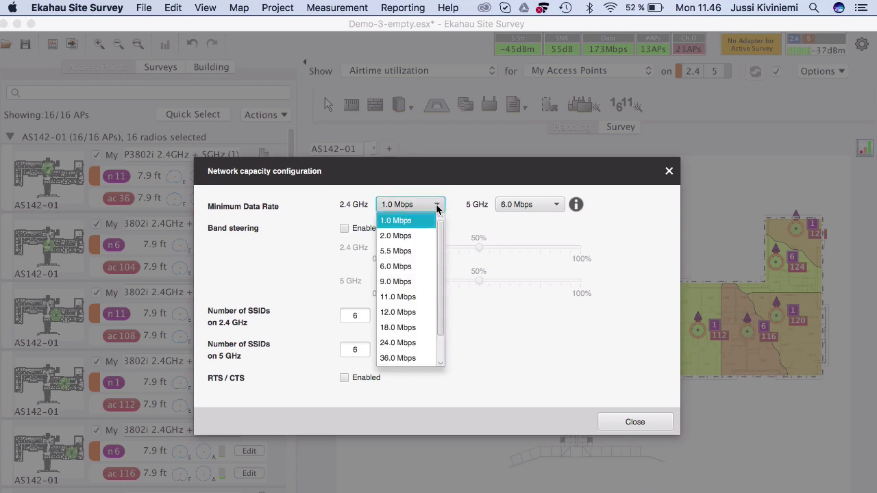
left_click(396, 312)
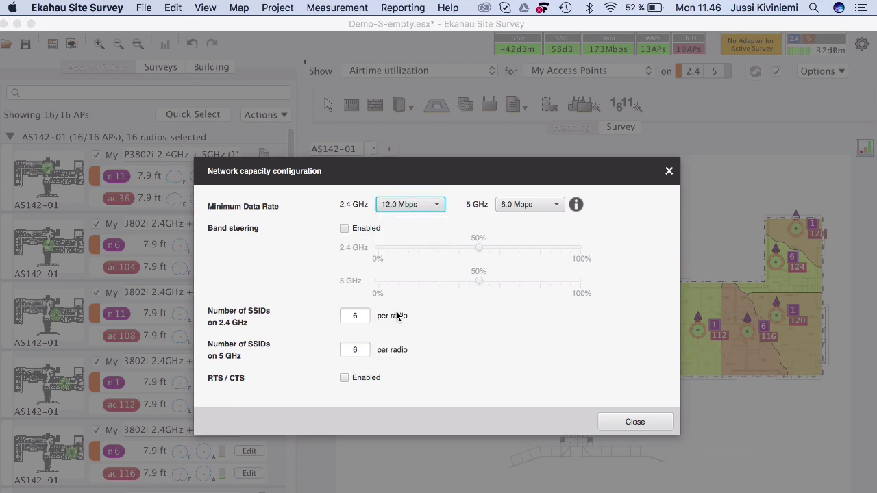
left_click(516, 213)
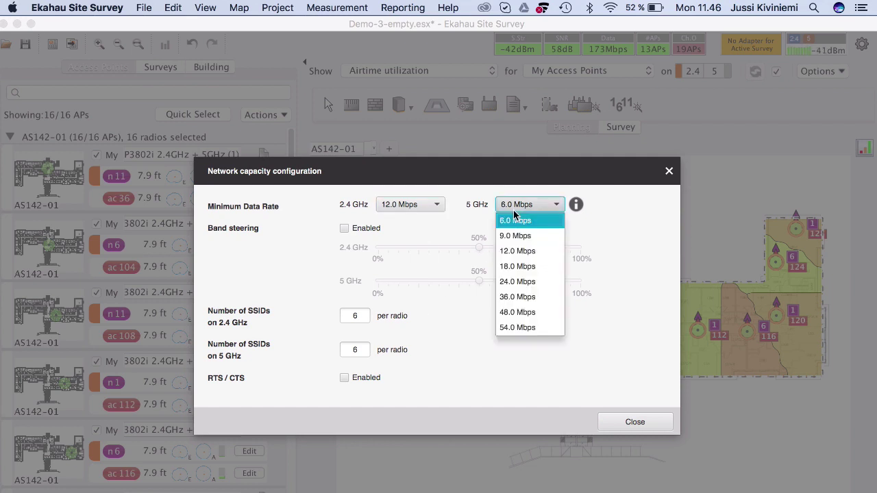
left_click(515, 252)
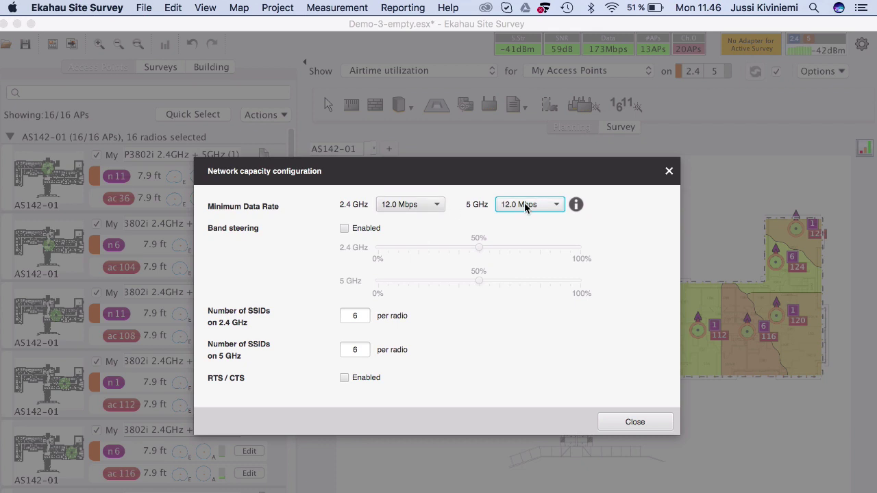
Set the number of SSIDs per radio to 2 on both bands, close the configuration and inspect the airtime utilization.
double_click(361, 316)
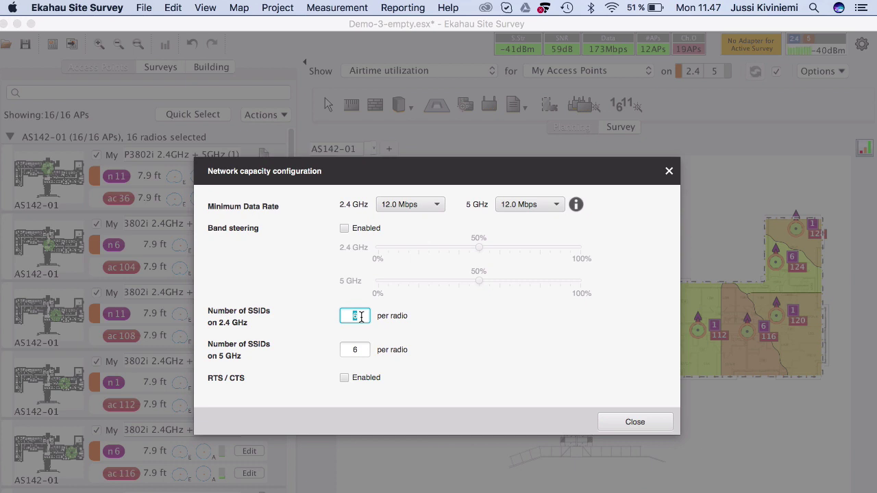
type("2")
key("Tab")
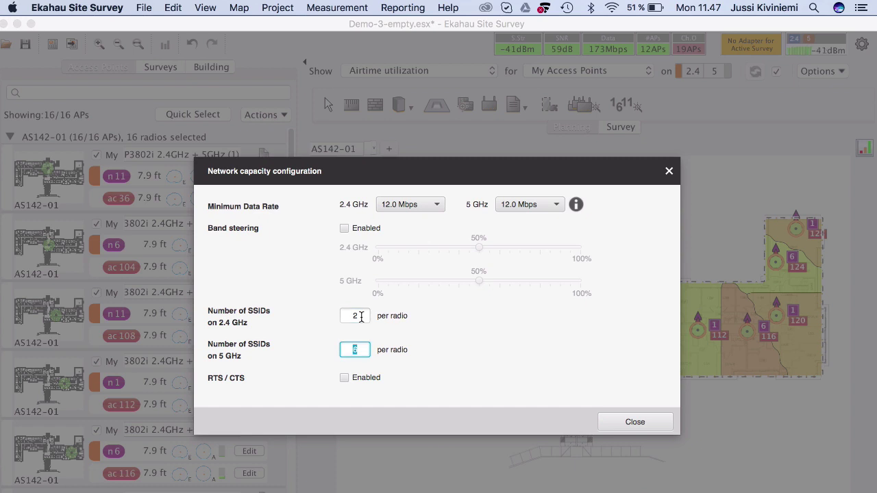
type("2")
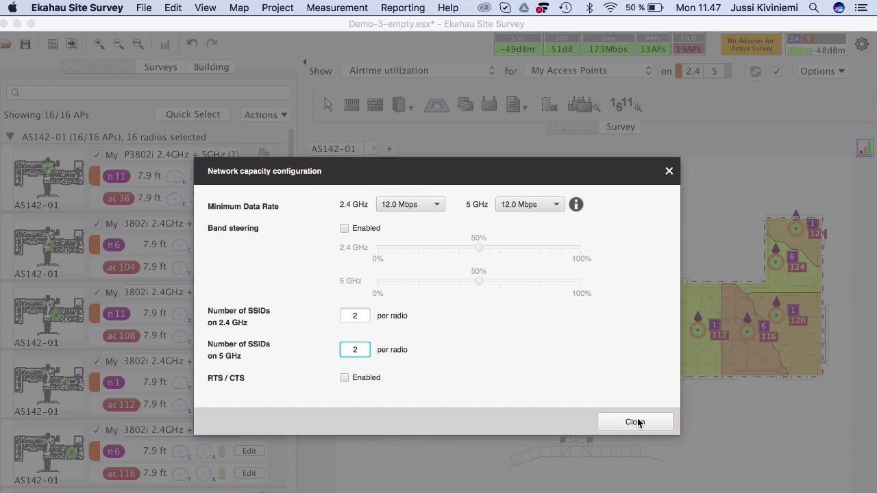
left_click(634, 422)
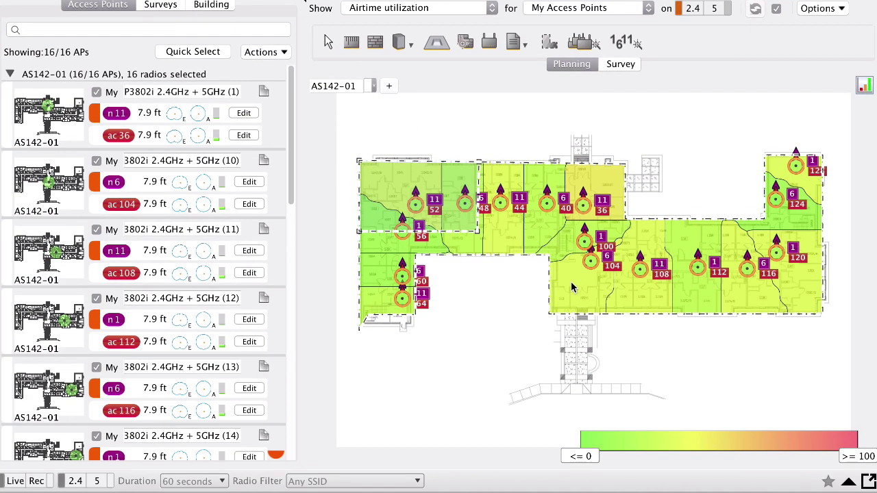
mouse_move(573, 288)
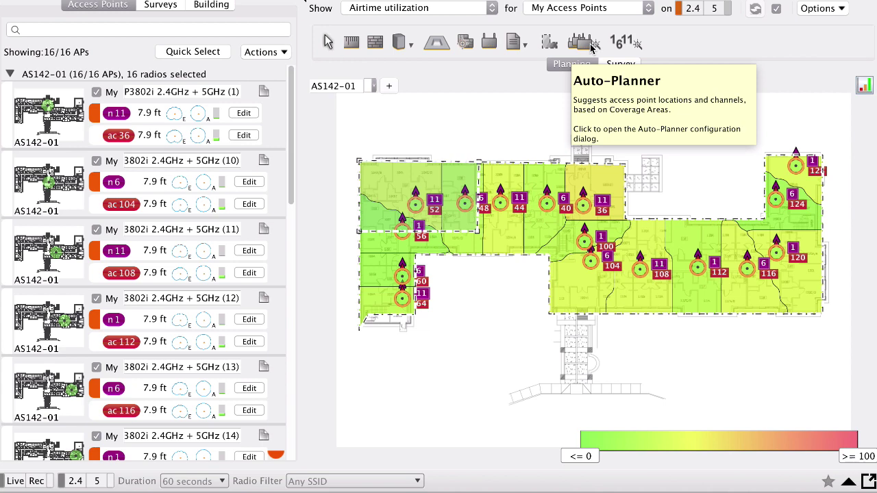
Include the 5 GHz band in the visualization again and review the network capacity configuration.
left_click(709, 11)
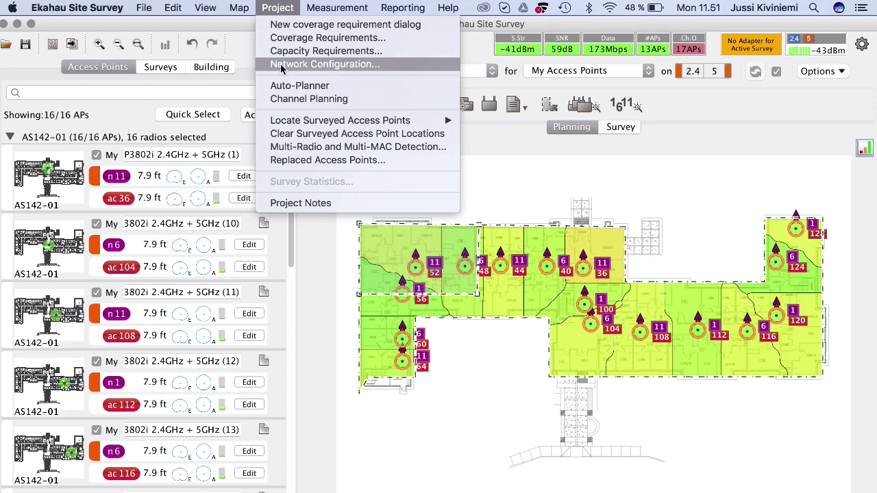
left_click(281, 63)
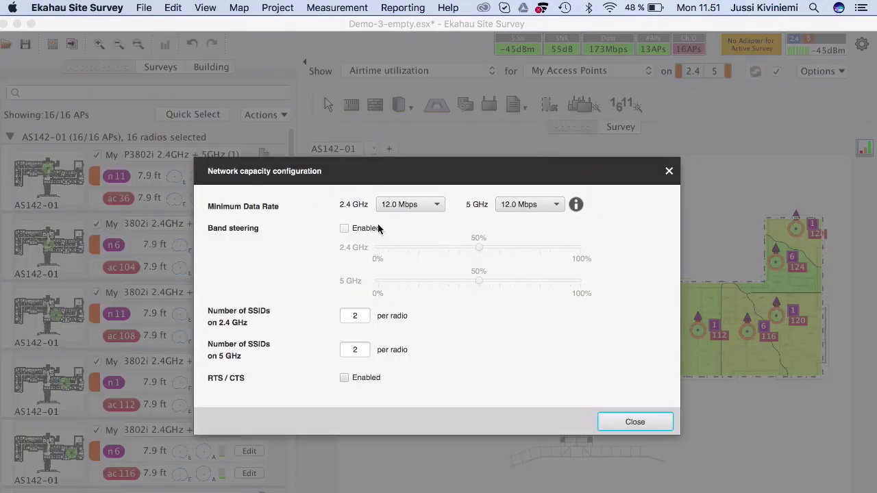
left_click(669, 170)
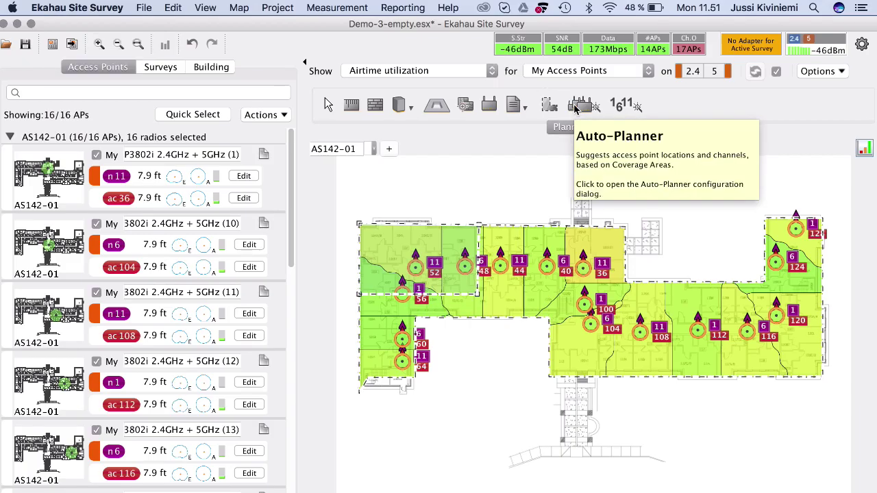
Open the Auto-Planner configuration and choose Cisco AP3802i 2.4GHz + 5GHz as the access point type.
left_click(575, 108)
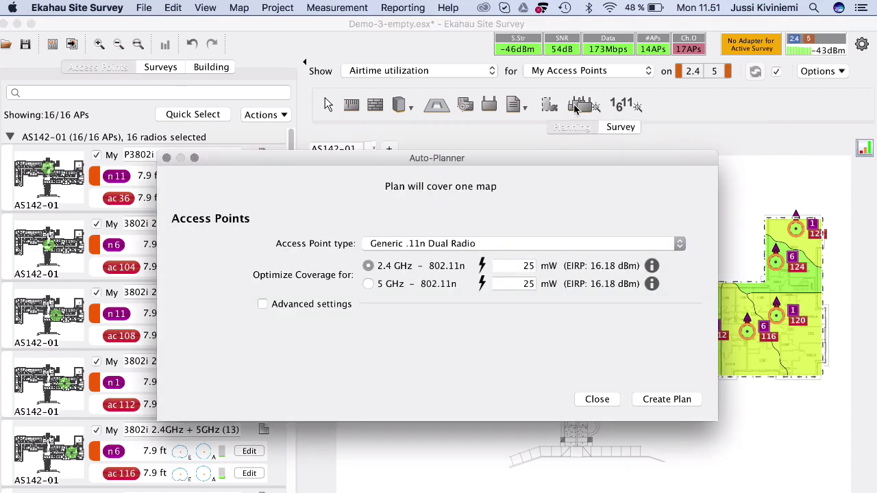
left_click(369, 283)
left_click(533, 245)
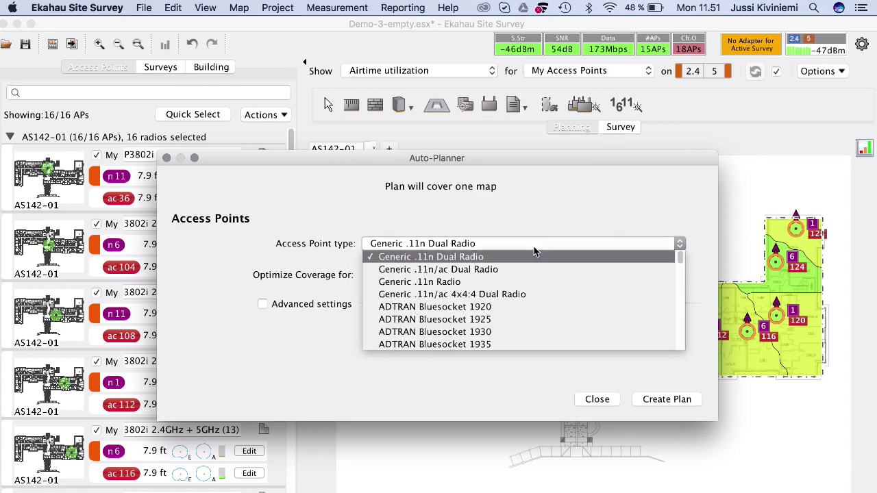
scroll(522, 291, "down", 15)
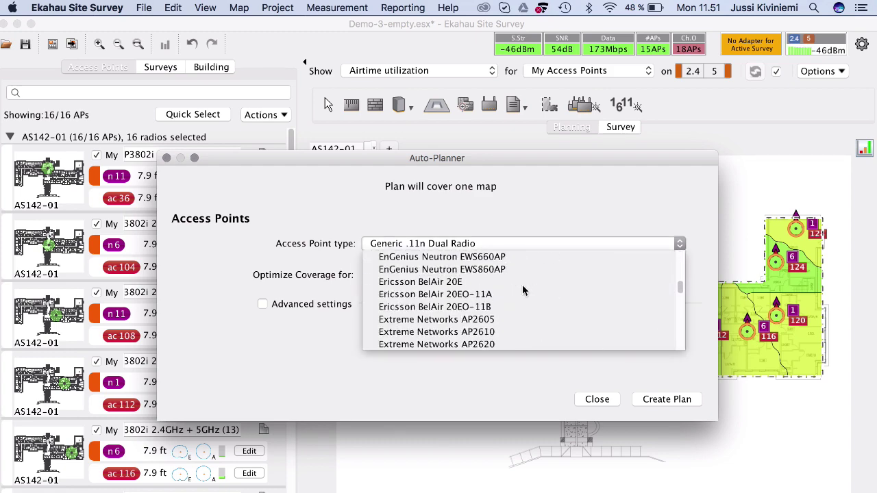
scroll(523, 291, "up", 3)
scroll(522, 291, "up", 10)
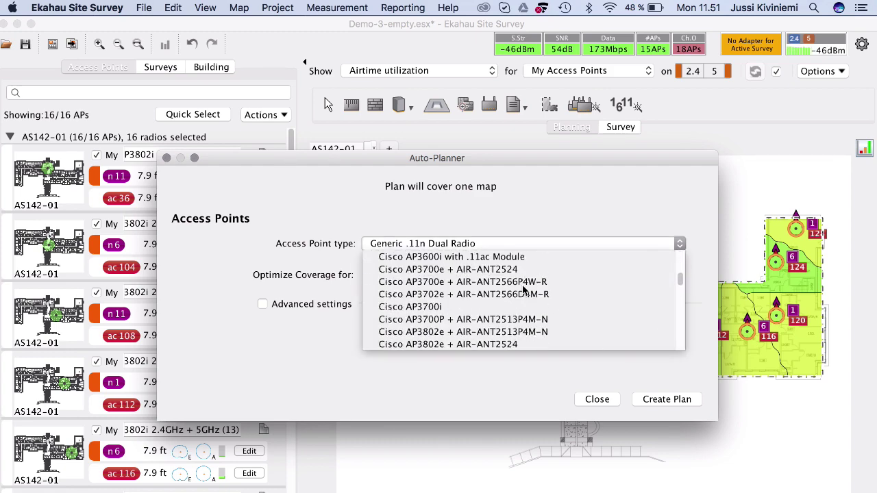
scroll(522, 291, "down", 1)
scroll(523, 291, "down", 1)
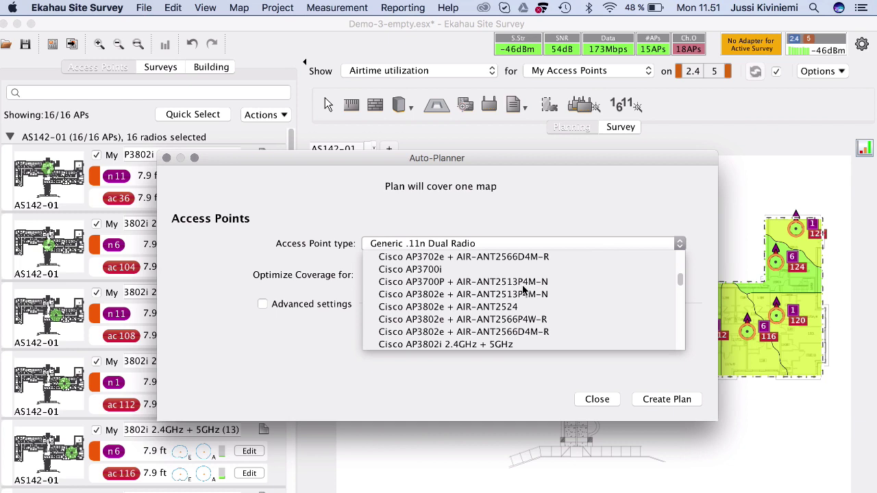
left_click(491, 344)
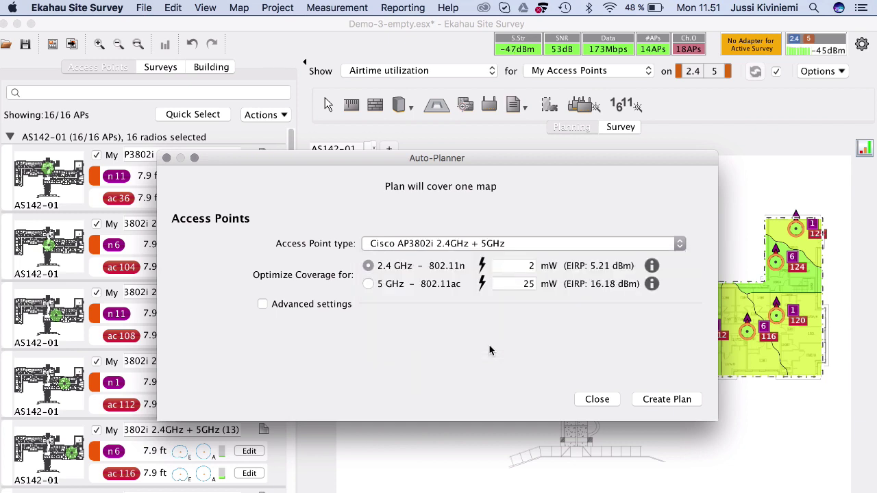
Optimize the coverage for 5 GHz - 802.11ac and create the automatic access point plan.
left_click(368, 284)
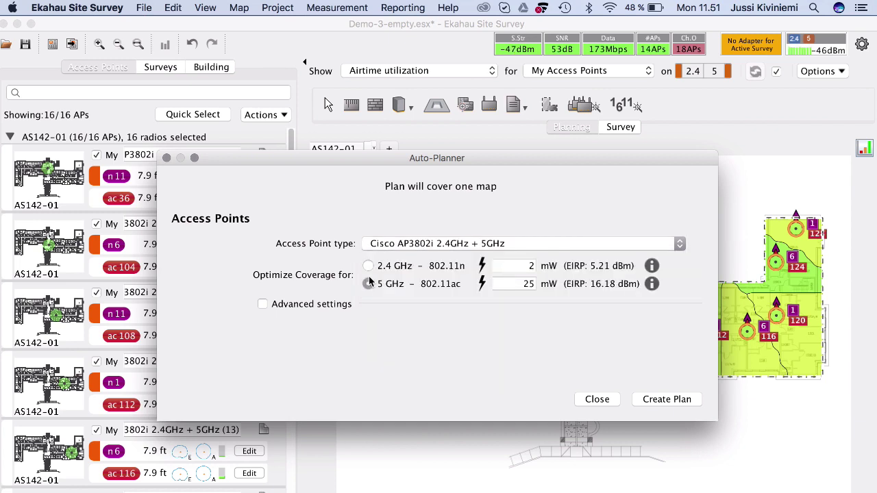
left_click(684, 401)
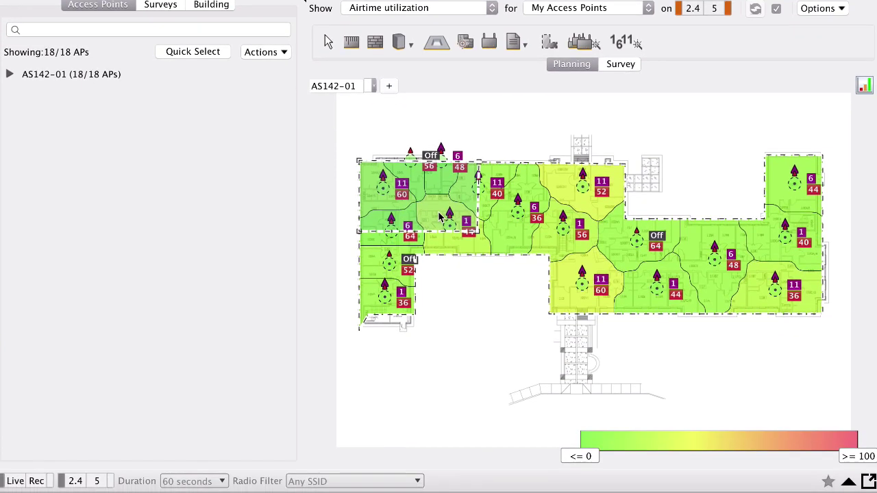
Close the calendar reminders window that covers the planned floor map.
mouse_move(439, 215)
mouse_move(589, 267)
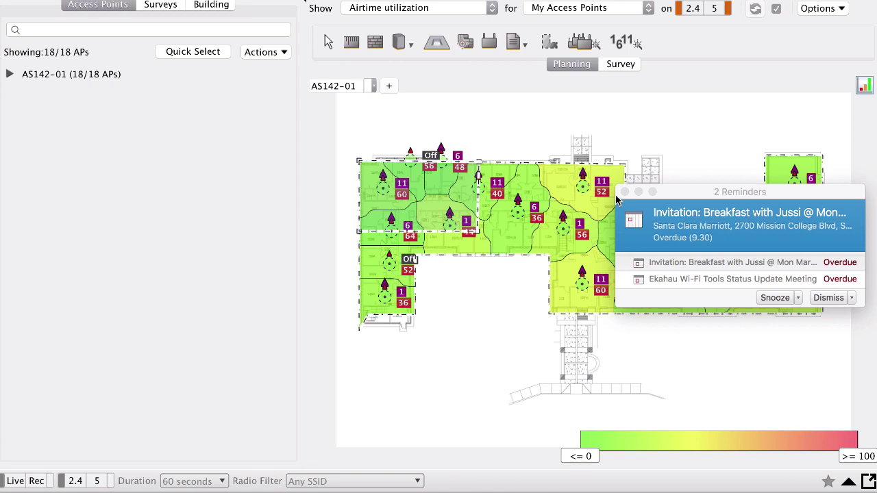
left_click(625, 192)
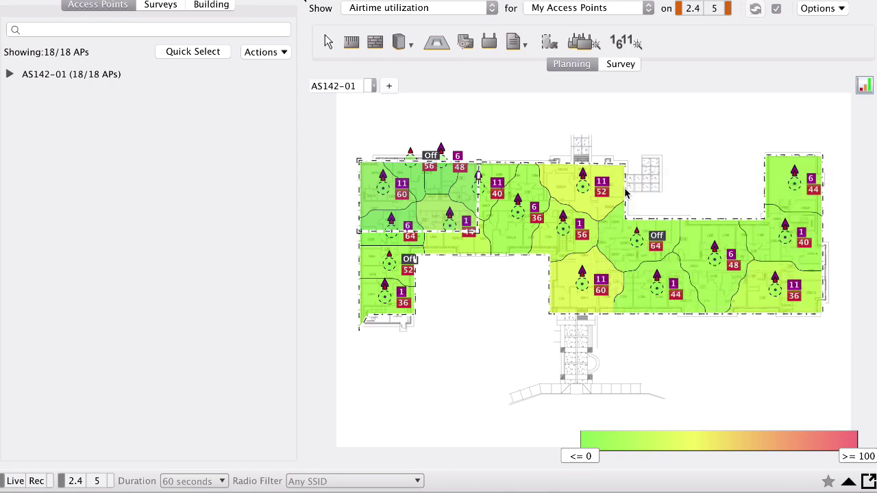